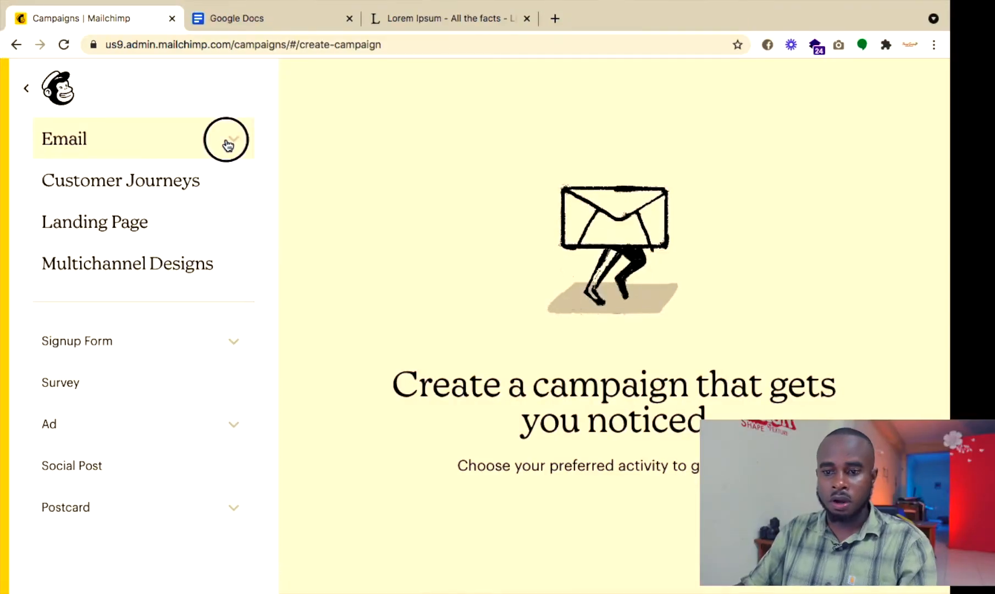
Create a regular email campaign named "Youtube Bananas Test Email" and begin setting it up
click(228, 145)
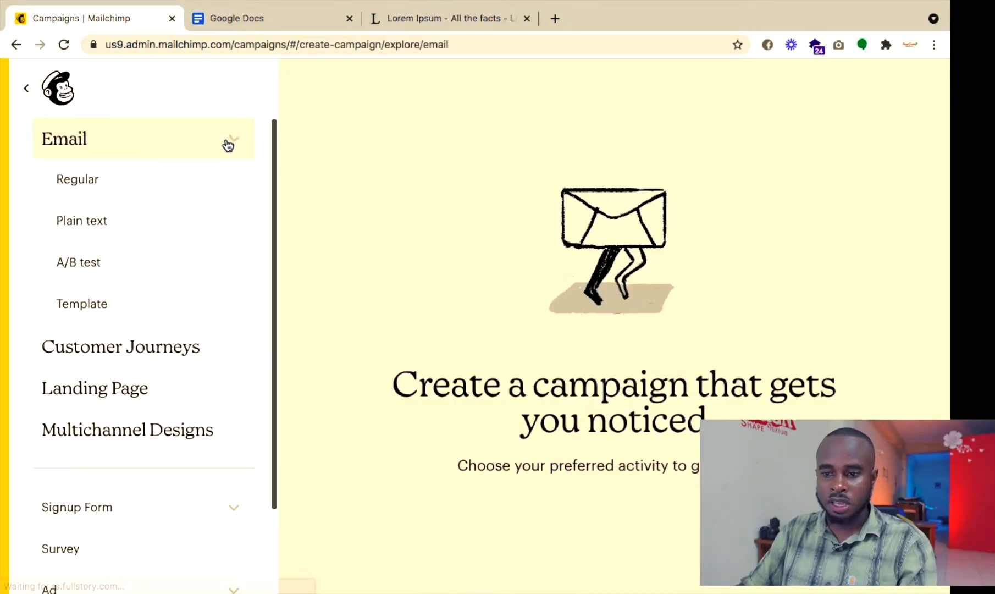
click(73, 188)
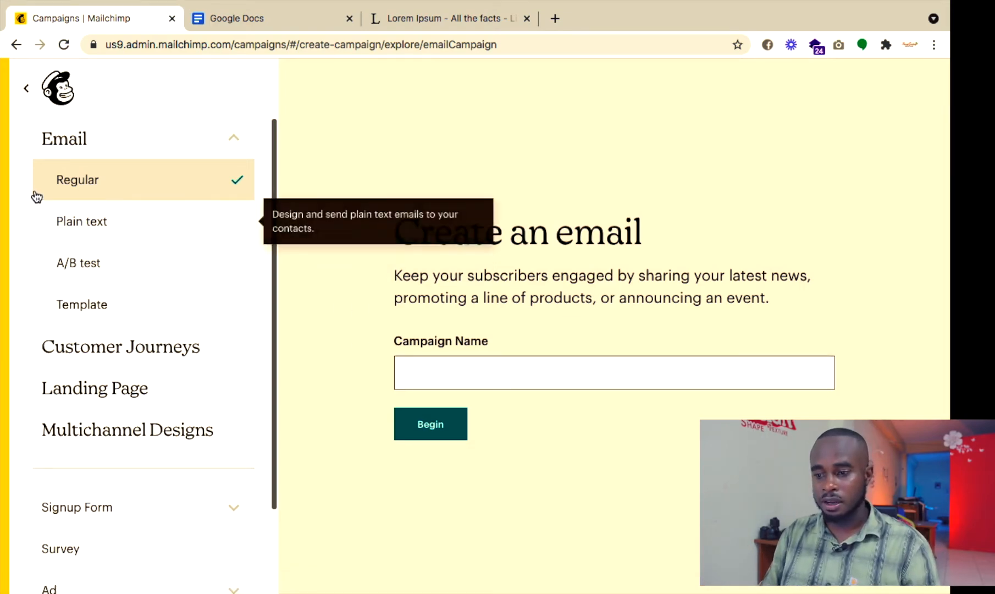
click(423, 360)
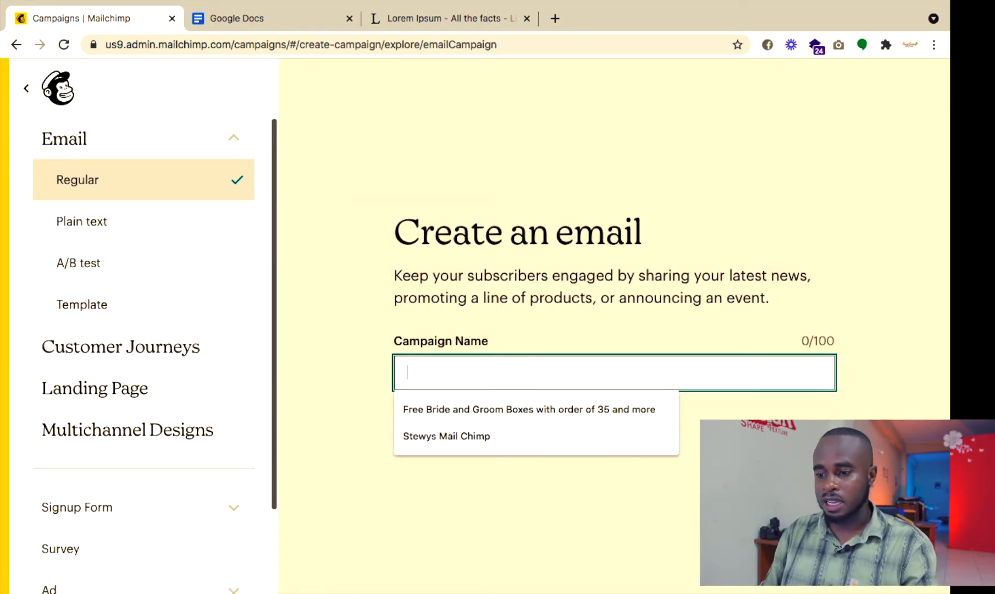
click(717, 467)
click(517, 375)
text(Yo)
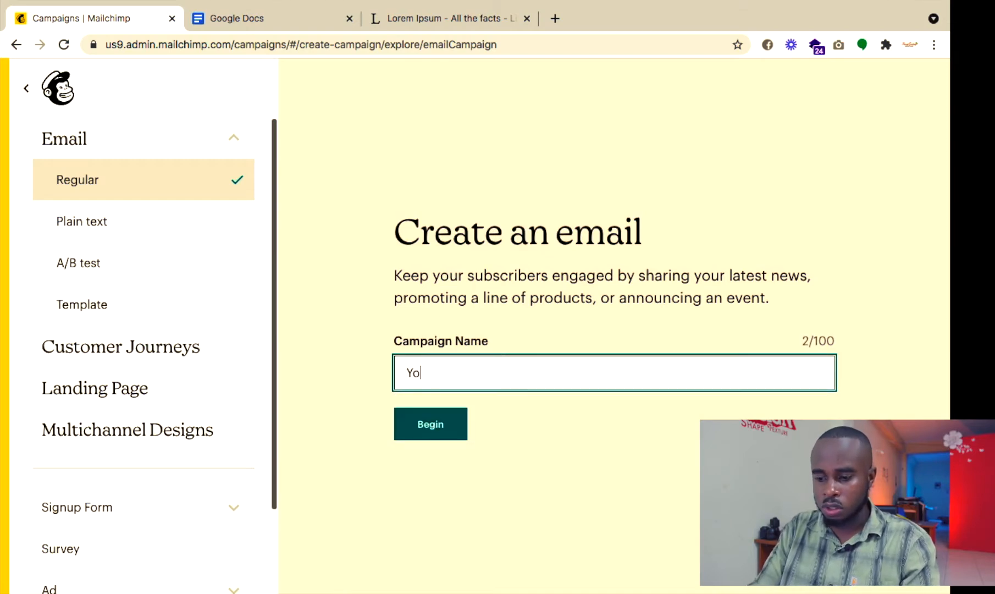
text(u)
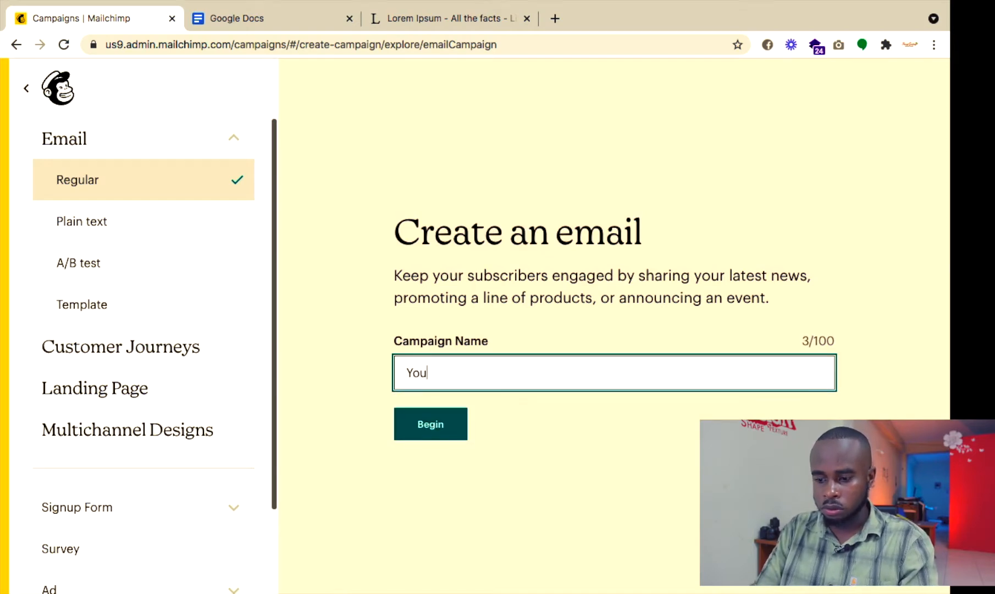
text(ub)
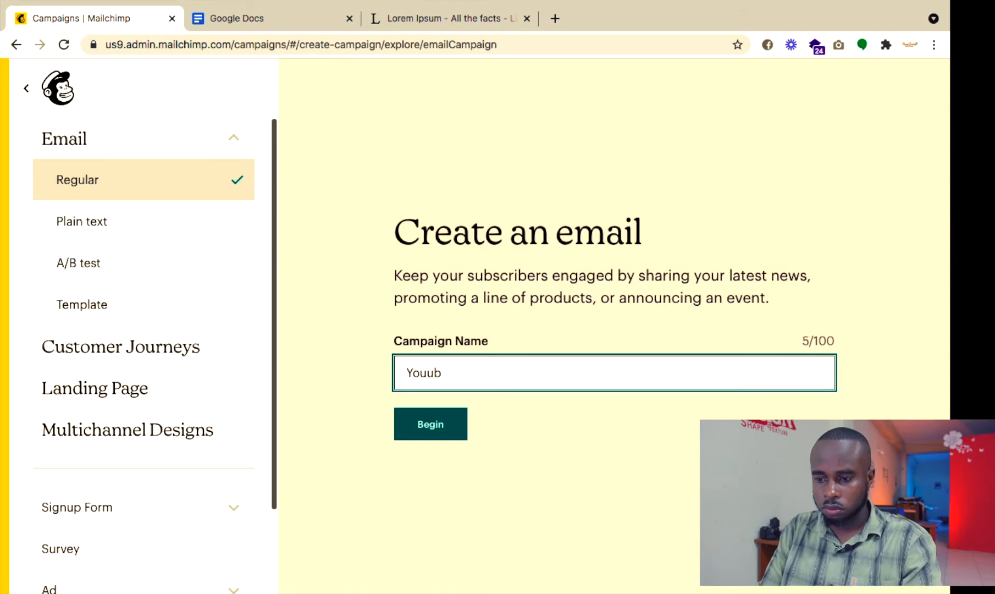
key(BackSpace)
key(BackSpace)
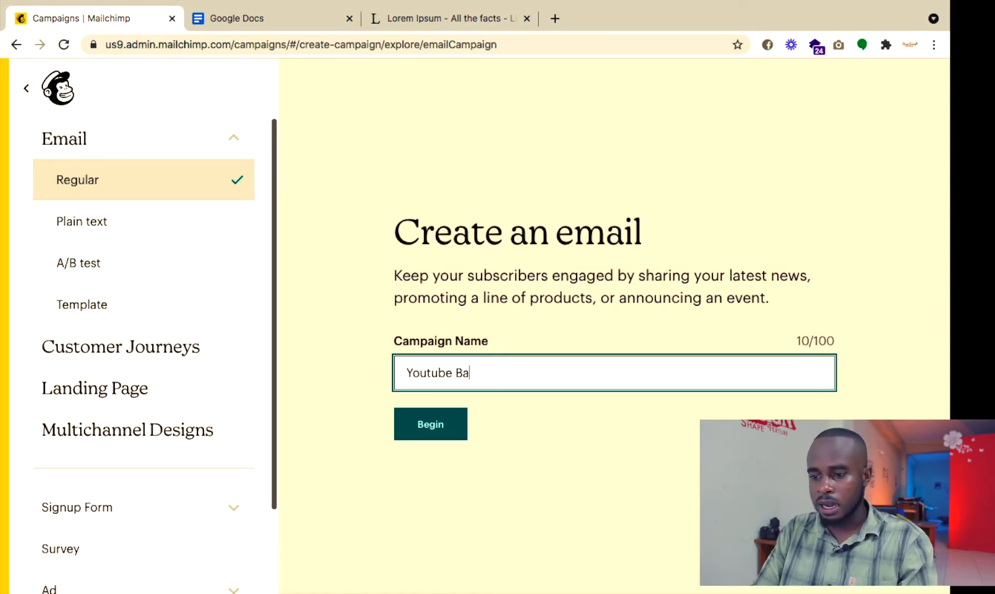
text(tube Banana)
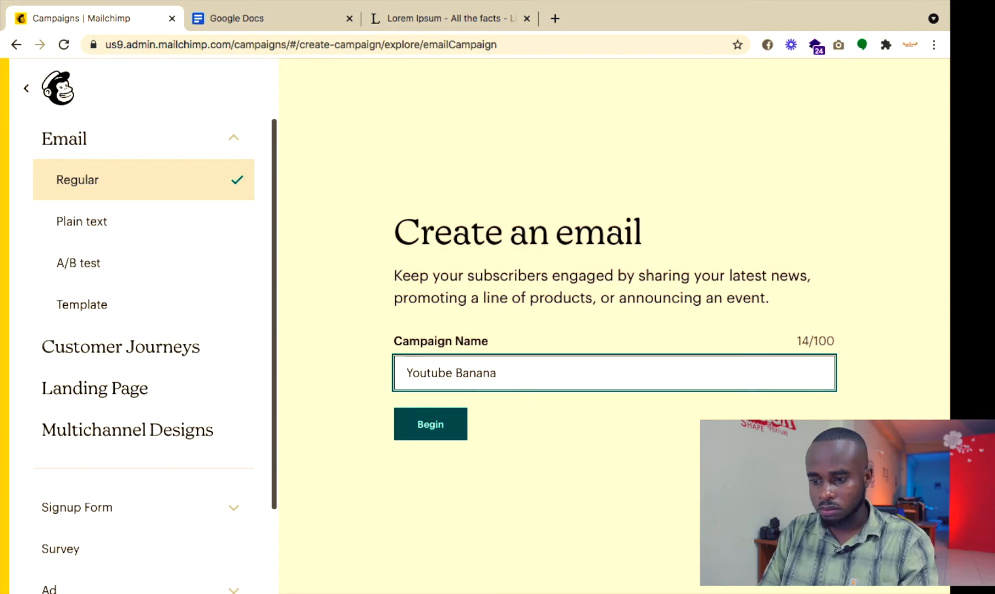
text(se)
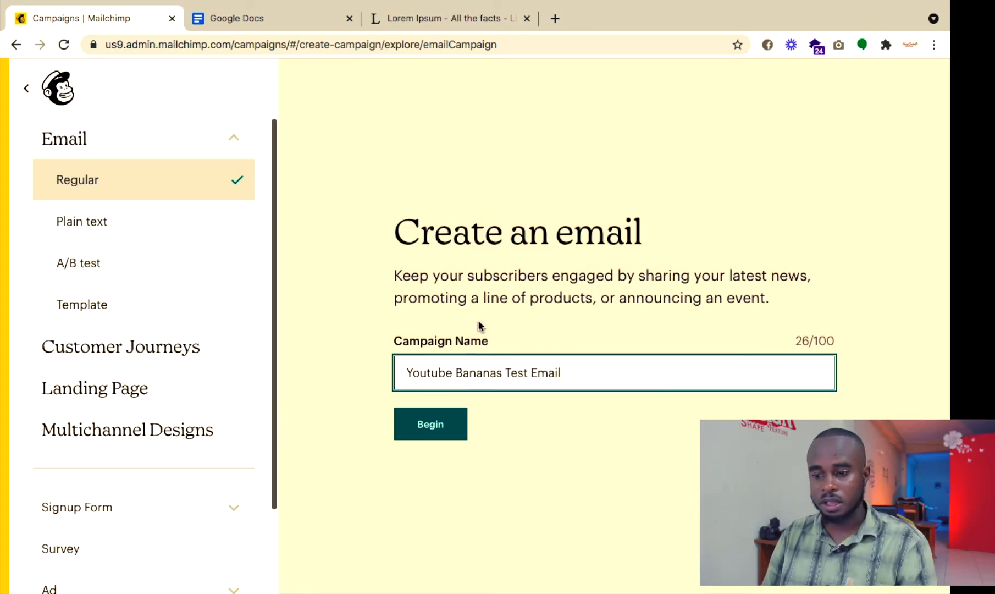
click(442, 425)
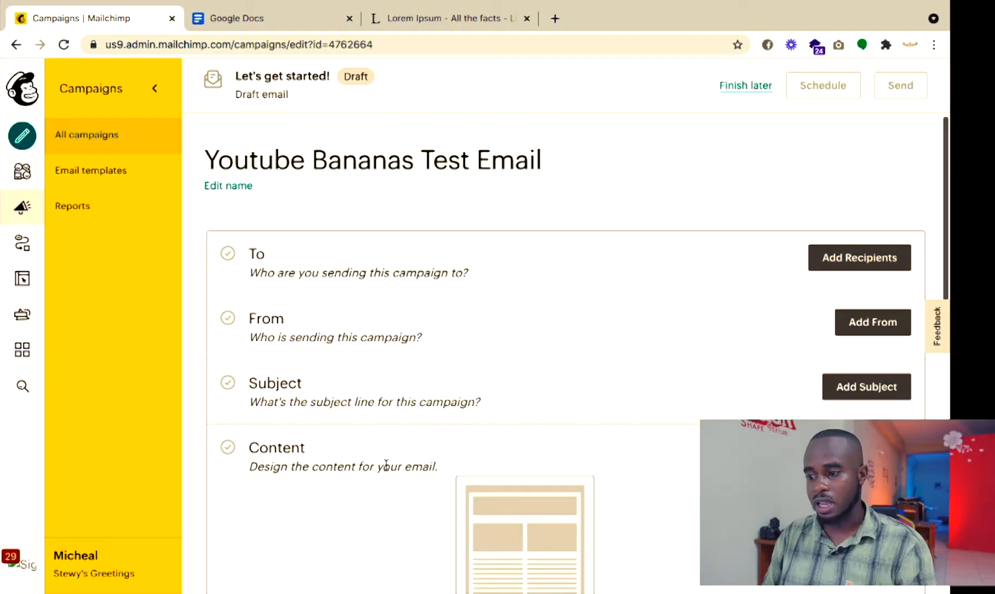
Set the campaign recipients to all subscribers in the Invoiced Customers audience and save them
click(845, 266)
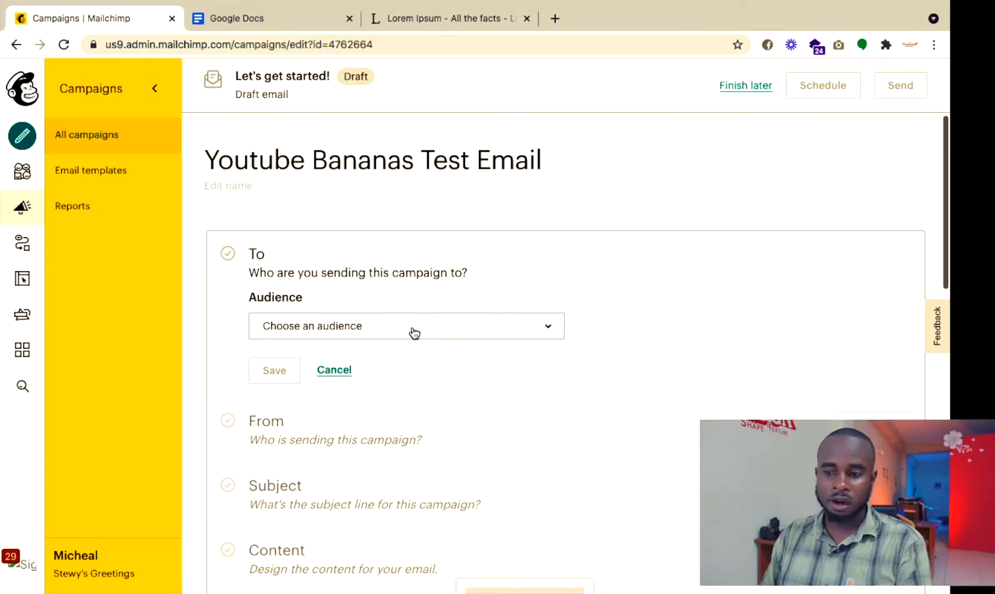
click(412, 330)
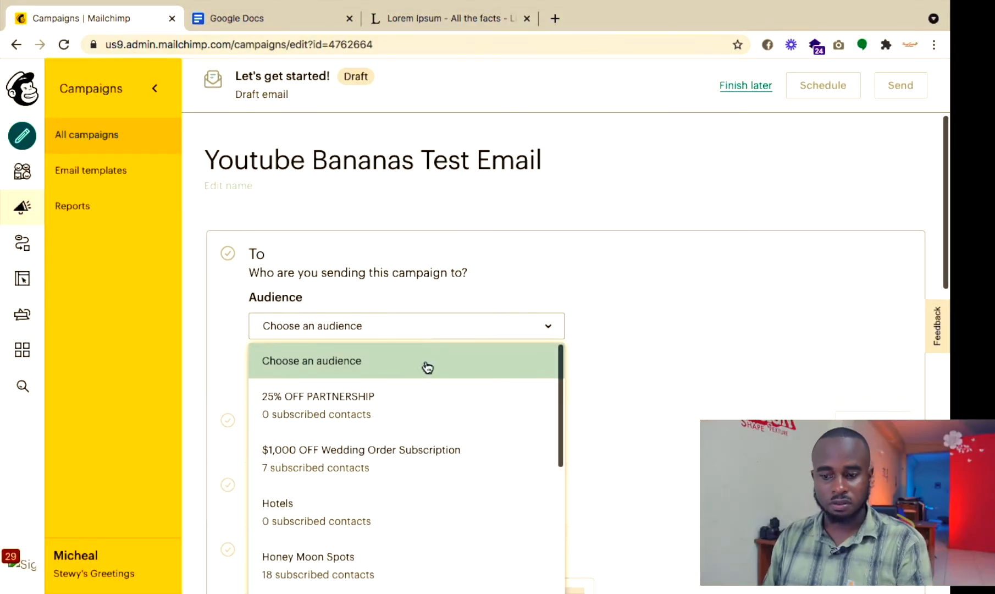
scroll(408, 444, down, 5)
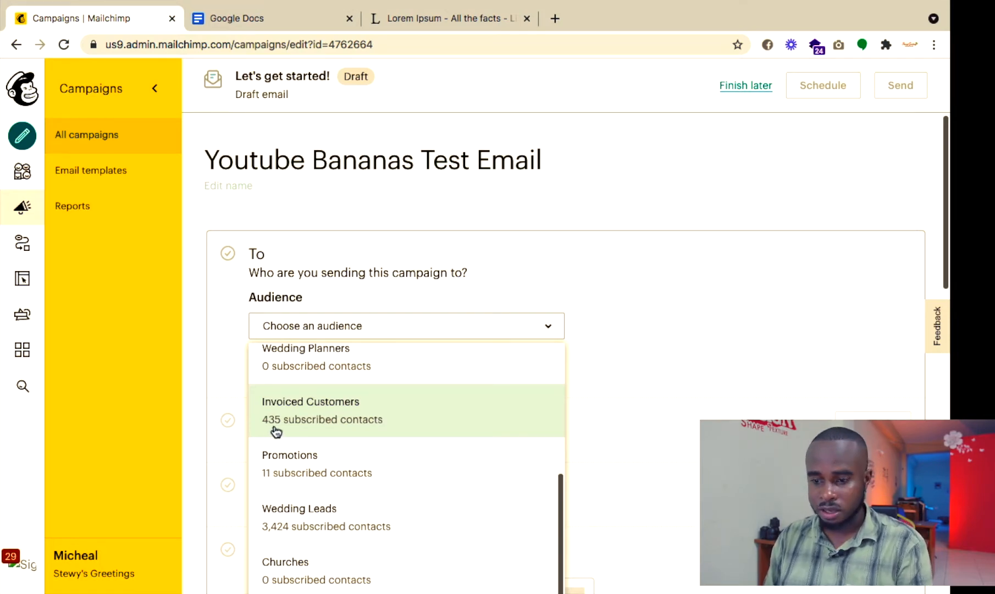
click(411, 415)
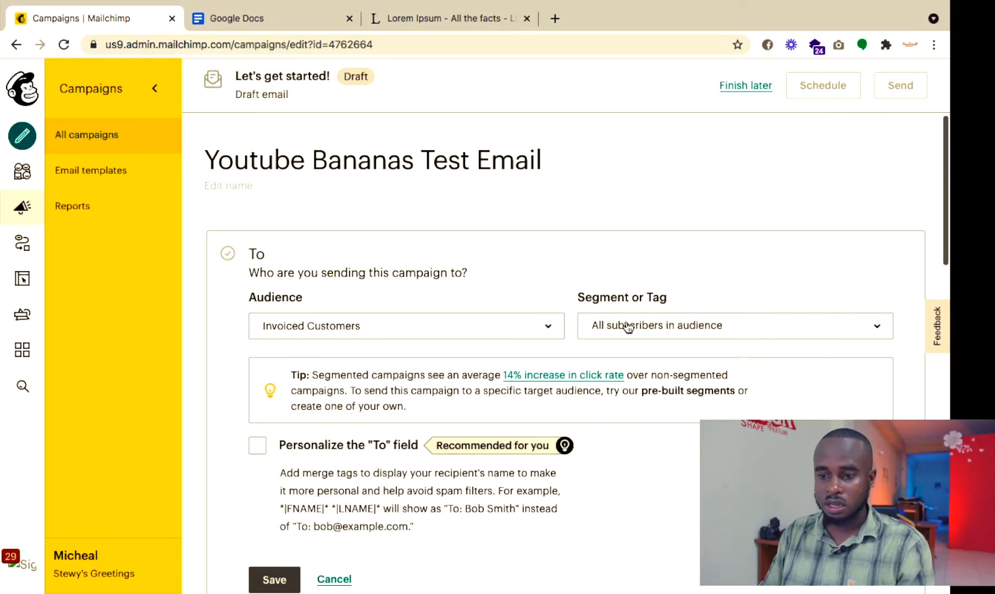
scroll(337, 372, down, 1)
click(275, 547)
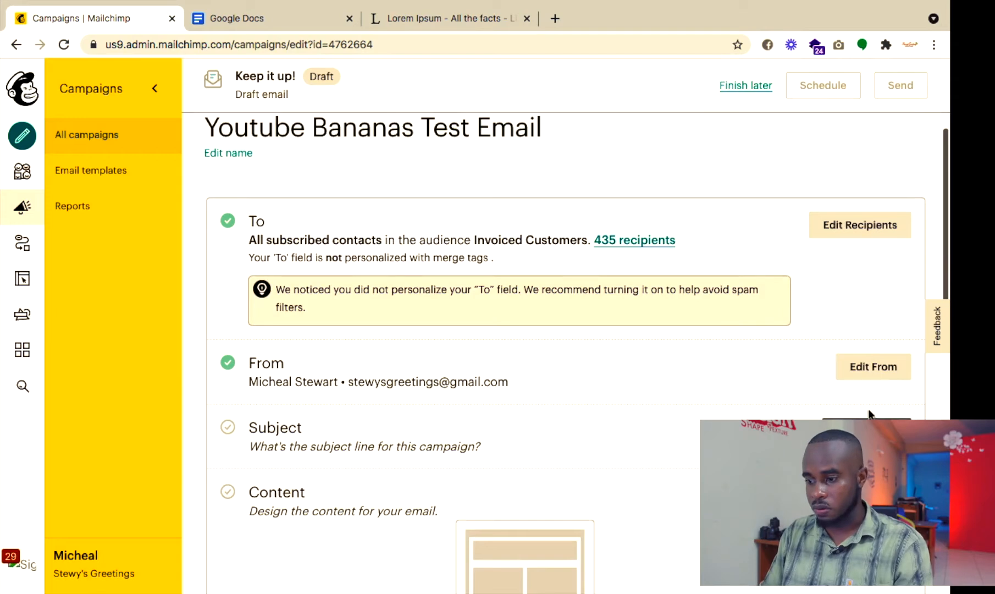
Edit the campaign's From details and re-enter the sender's full name
click(880, 368)
drag(382, 444, 182, 417)
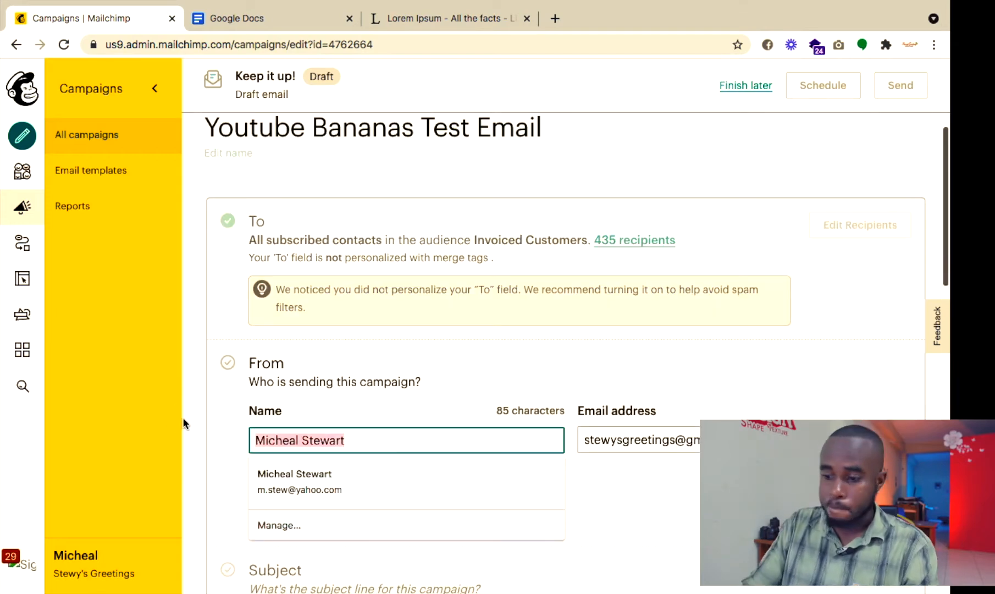
key(BackSpace)
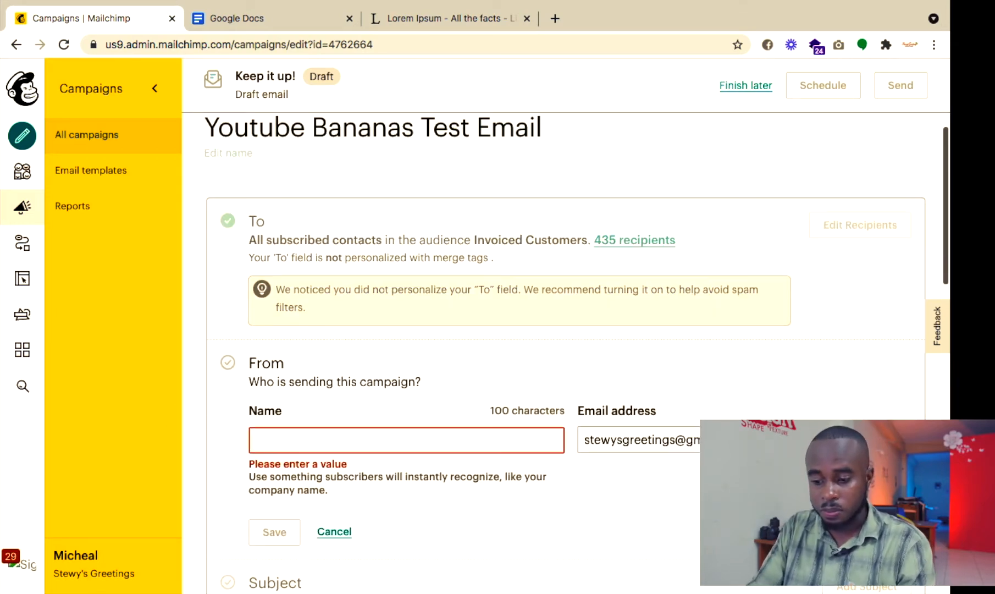
text(Micheal Stew)
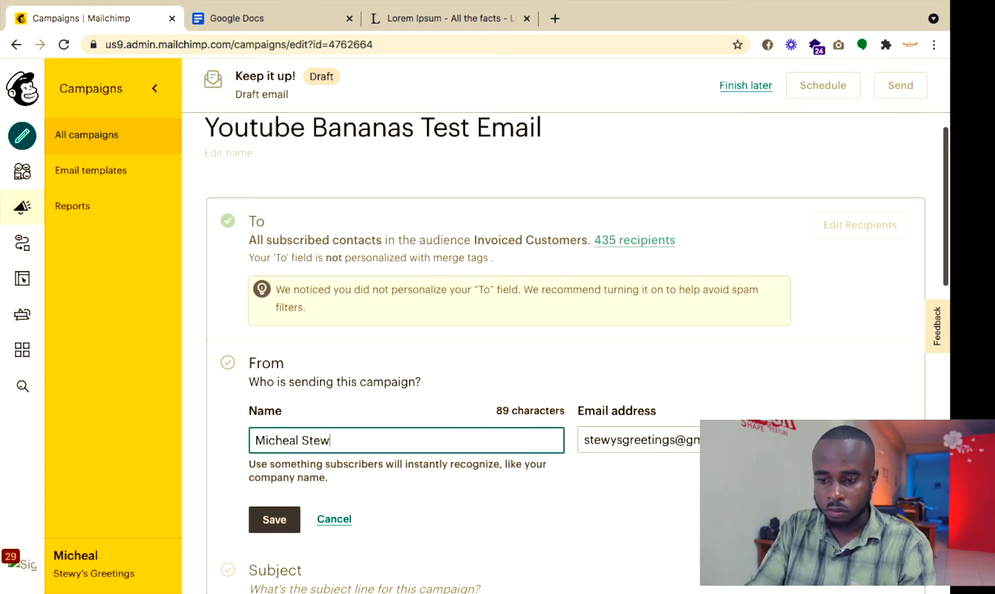
text(art)
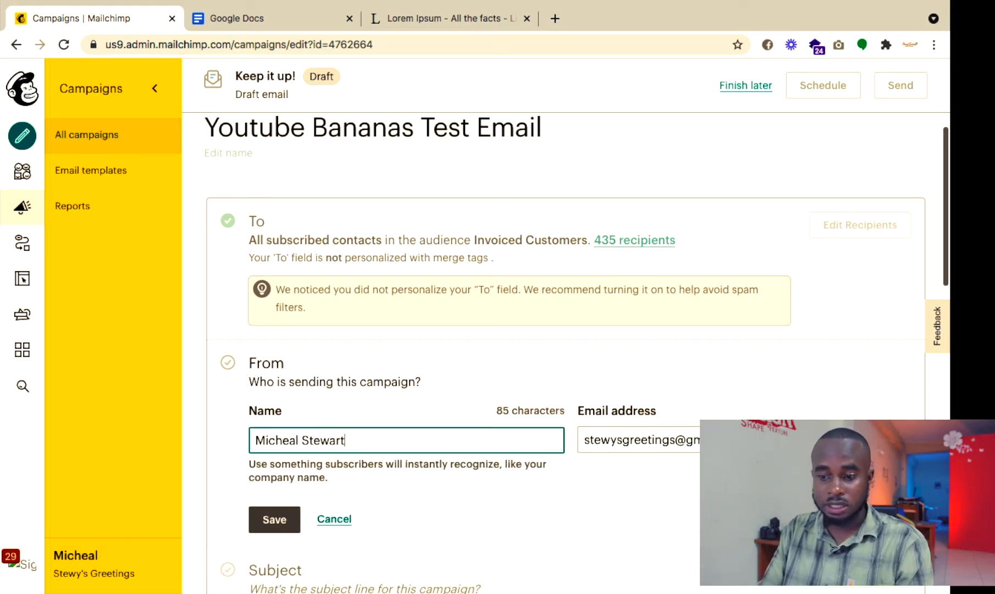
Replace the campaign's sender name with the company name "Stewy's Greetings"
key(ctrl+a)
key(BackSpace)
text(SAet)
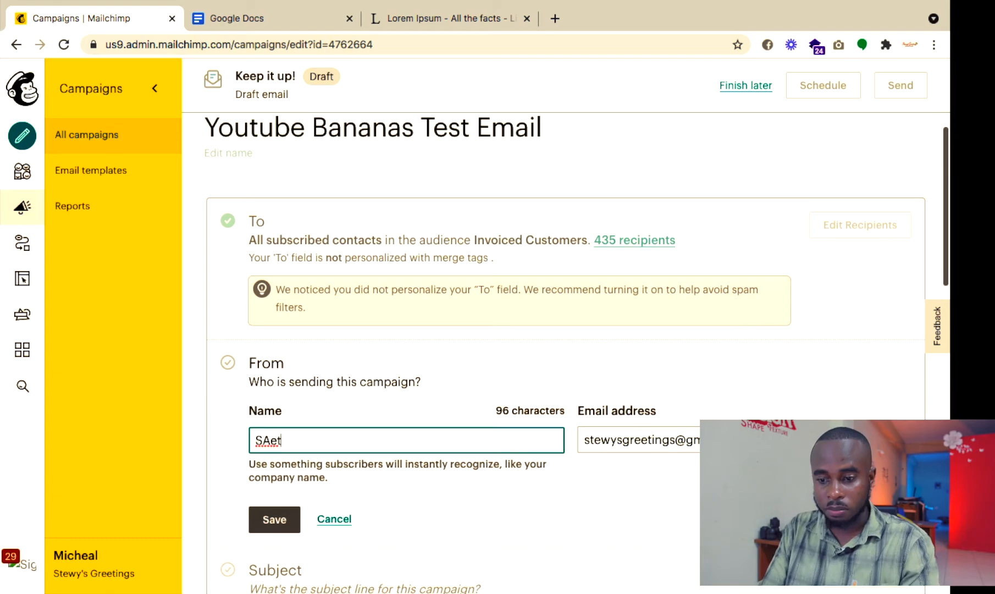
key(BackSpace)
key(BackSpace)
key(BackSpace)
text(tewy)
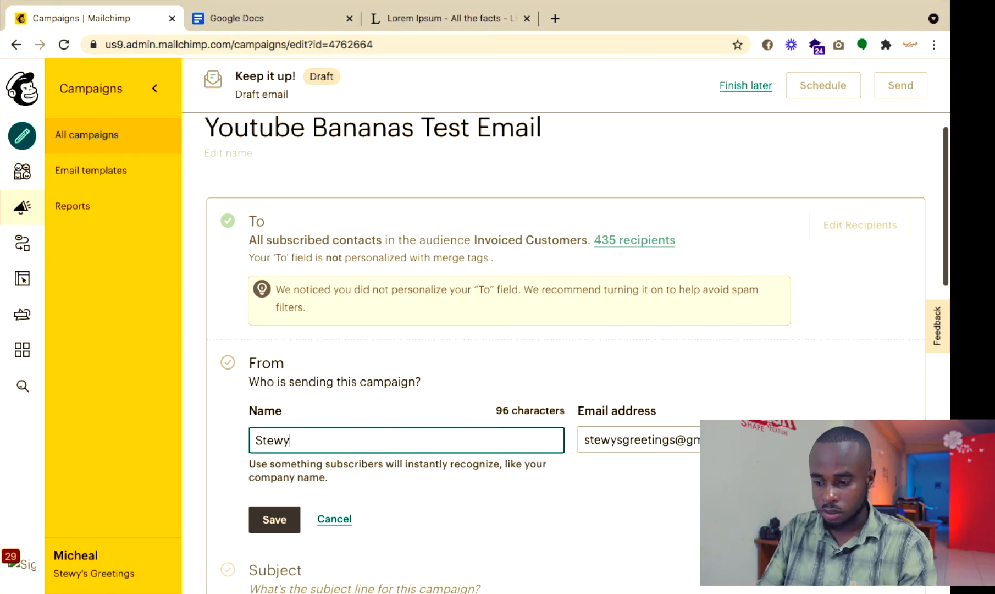
text('s Gre)
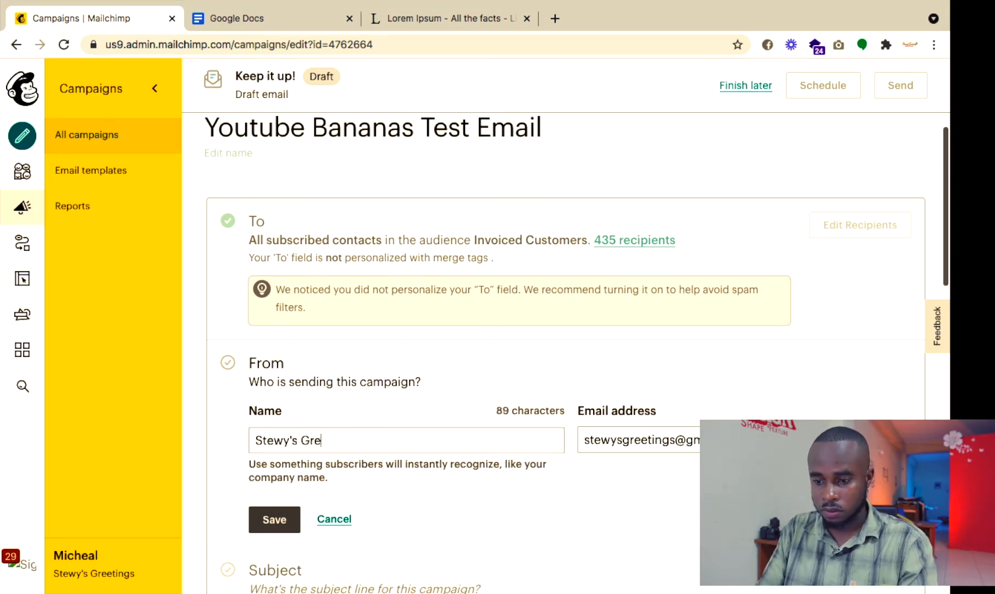
text(etings)
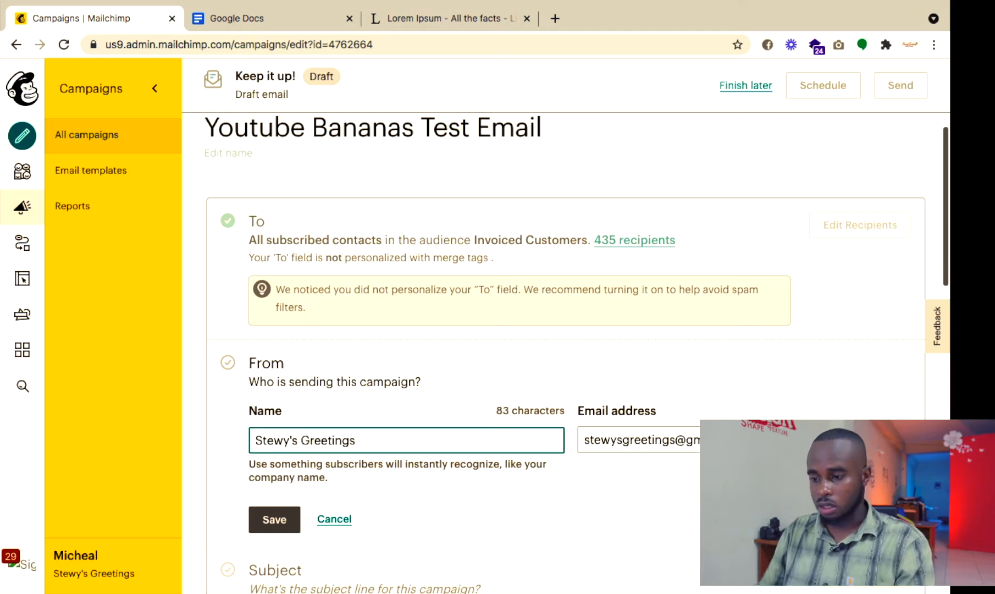
Set the sender name to the sender's first name followed by "from Stewy's Greetings" and save the From details
click(655, 447)
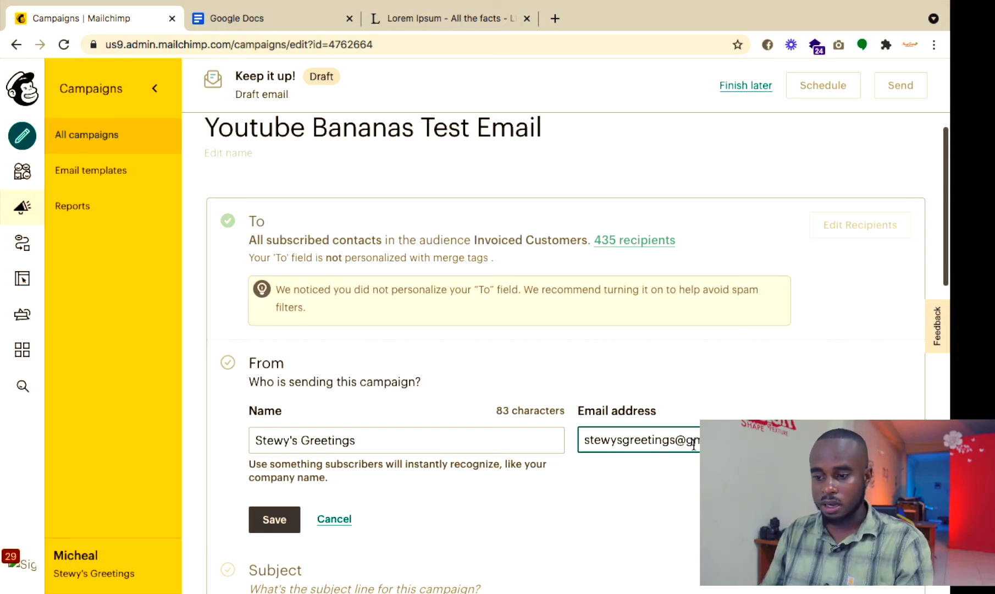
drag(436, 451, 134, 419)
key(BackSpace)
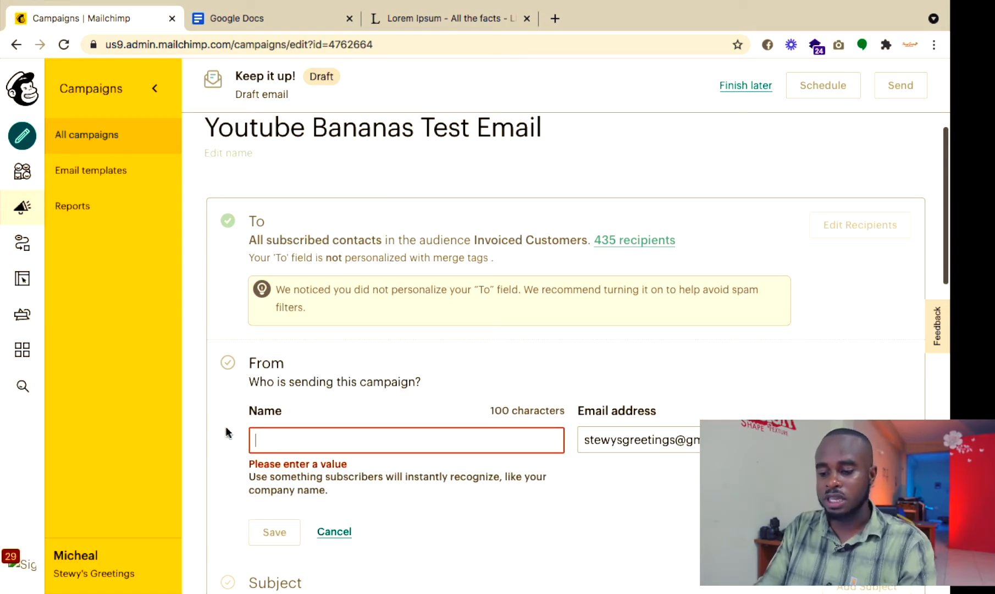
text(Micheal)
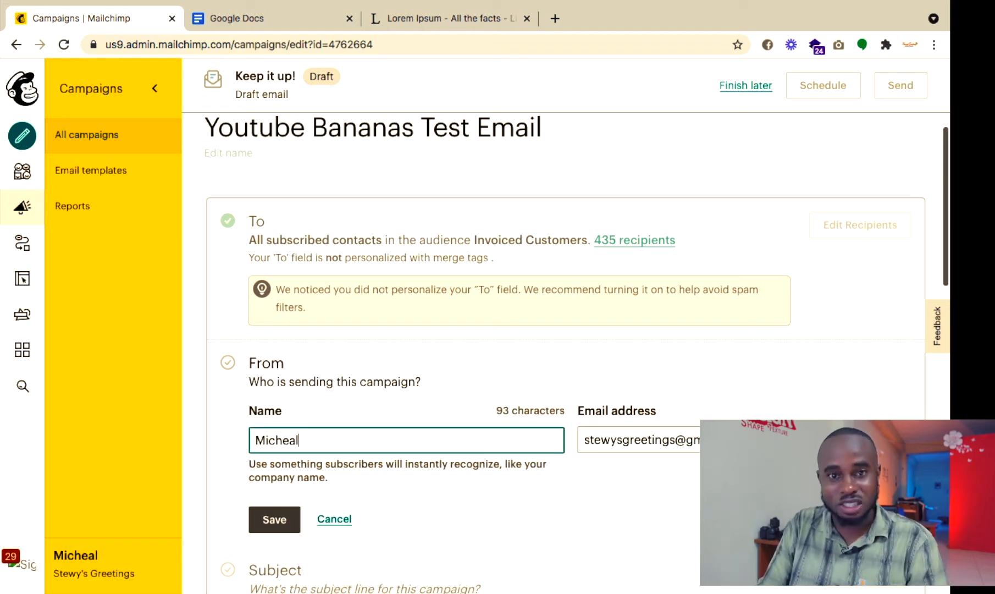
text( fro)
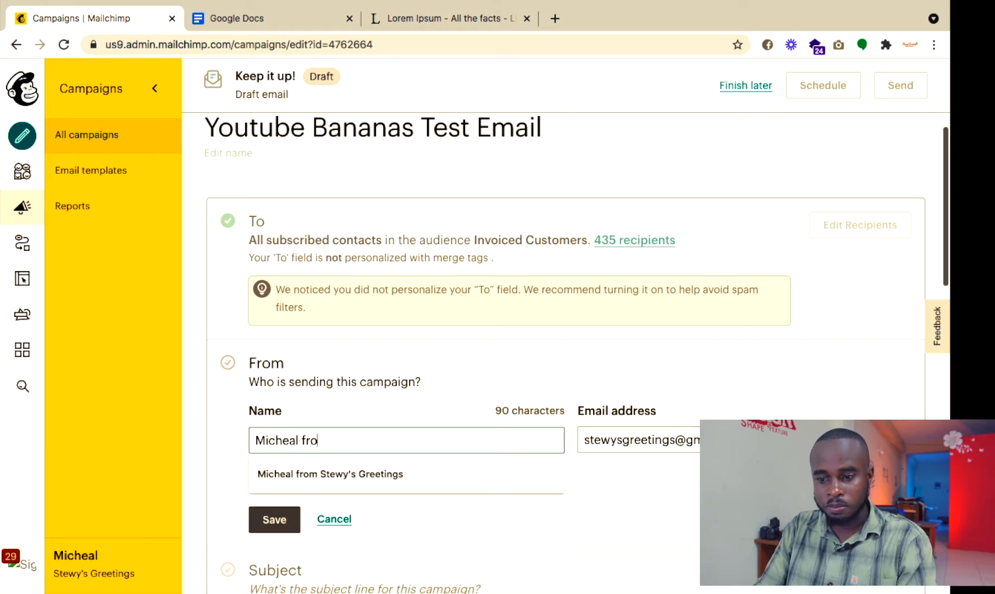
text(m Stewy)
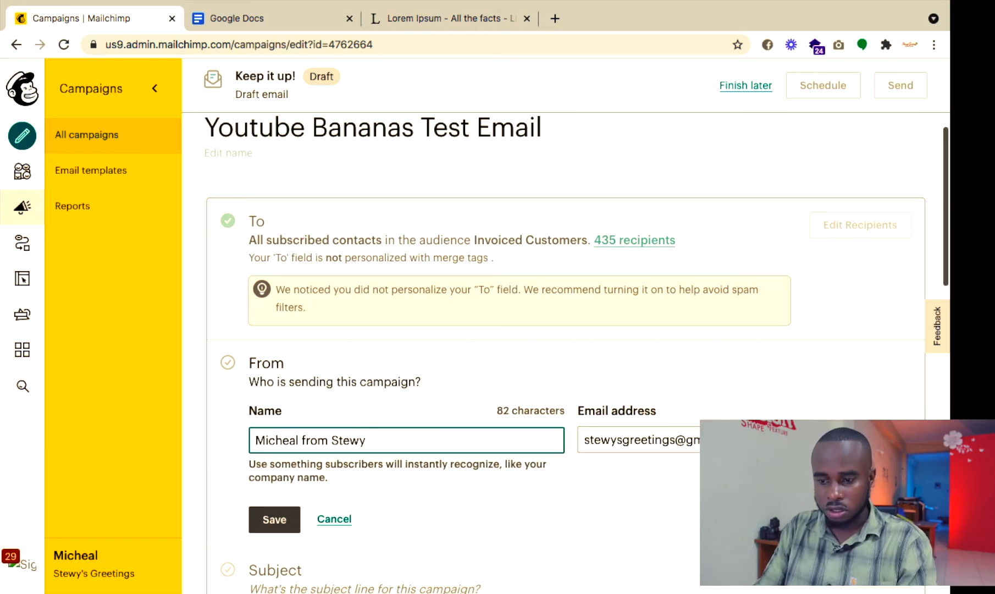
text('s Gree)
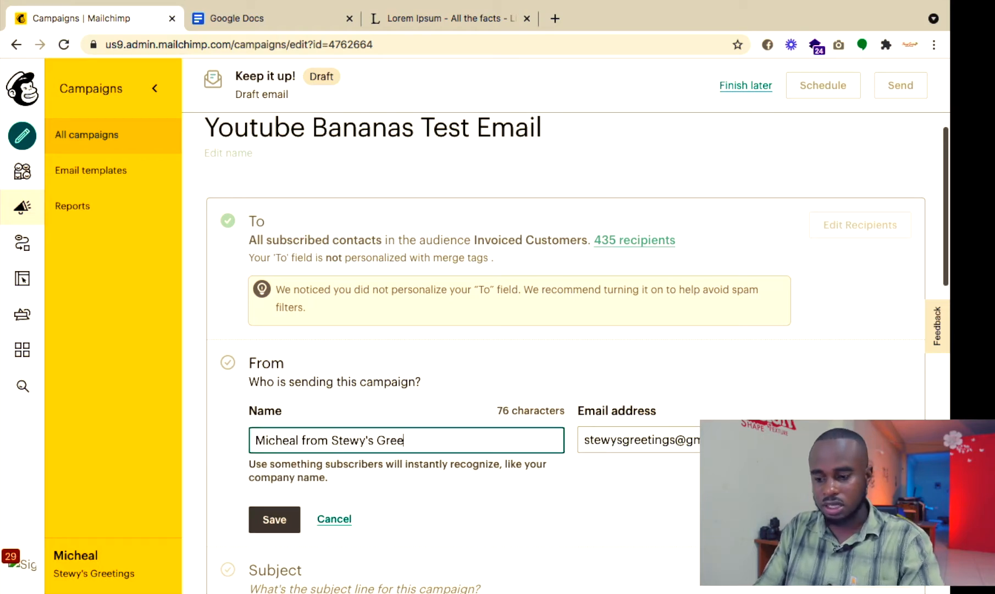
text(tings)
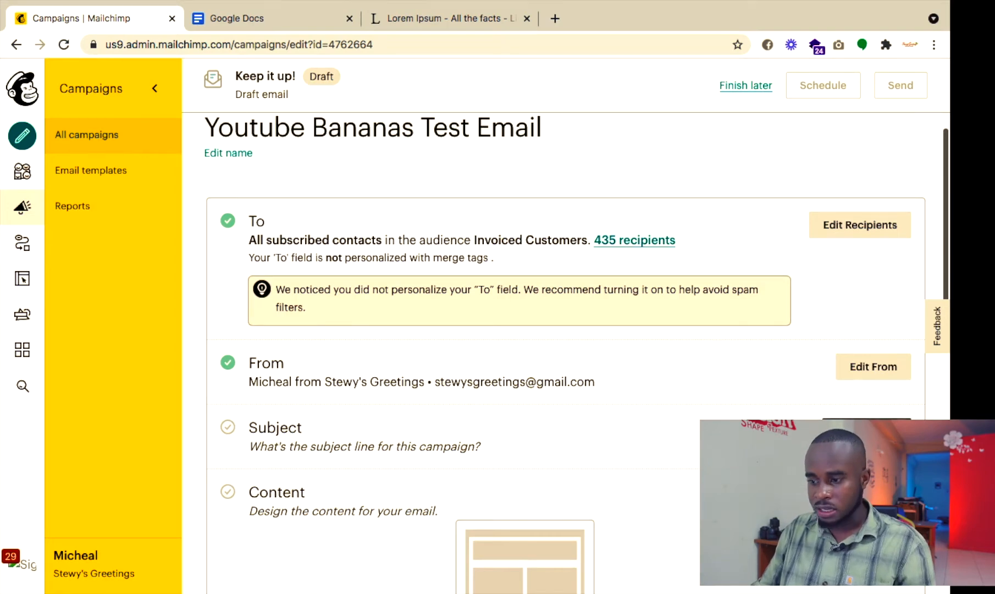
Enter "Hey! I Better you never knew this!" as the campaign's subject line
click(369, 522)
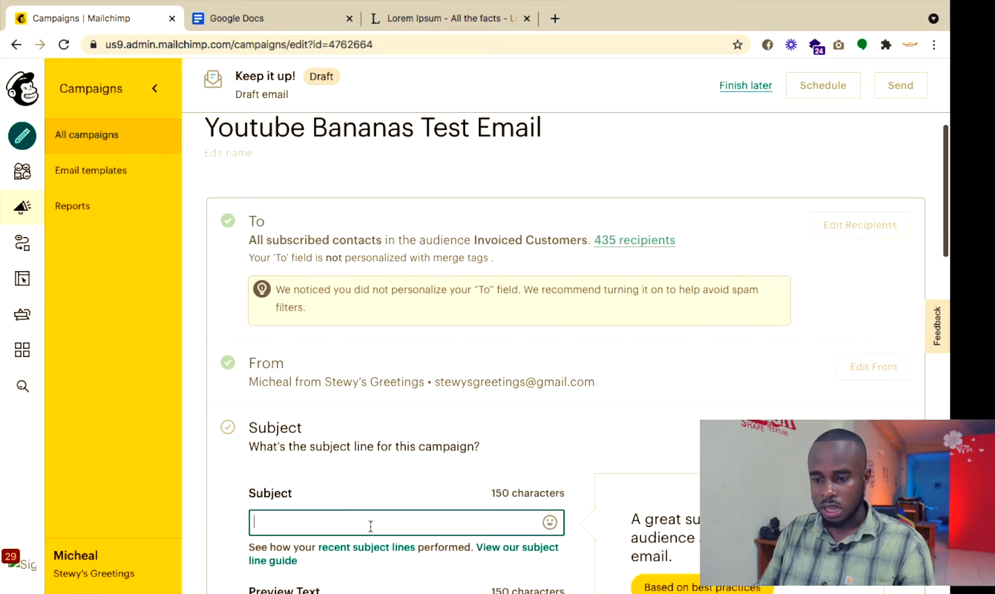
scroll(370, 522, down, 3)
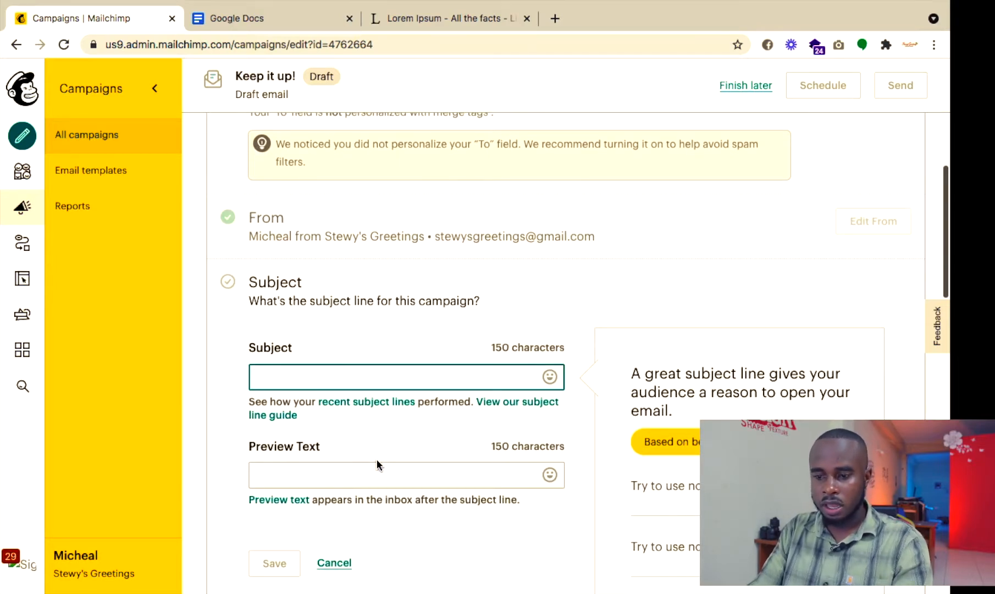
text(Hey! I)
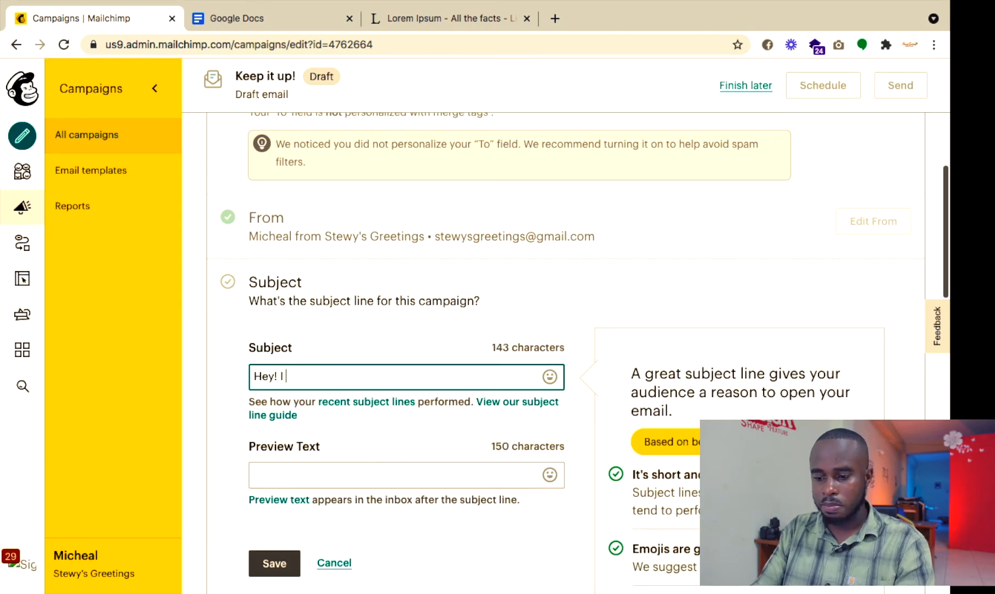
text( Better)
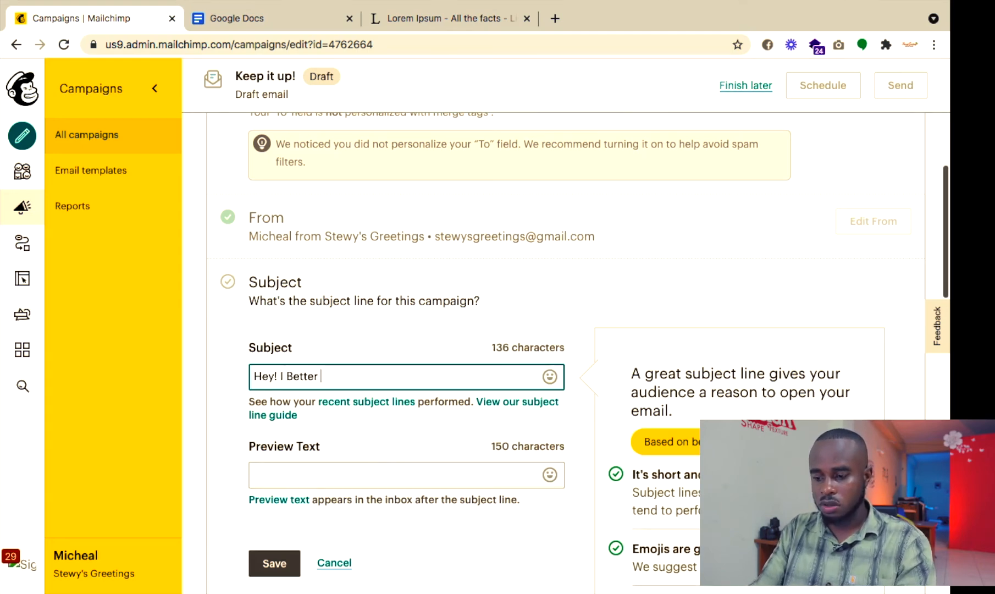
text( you nev)
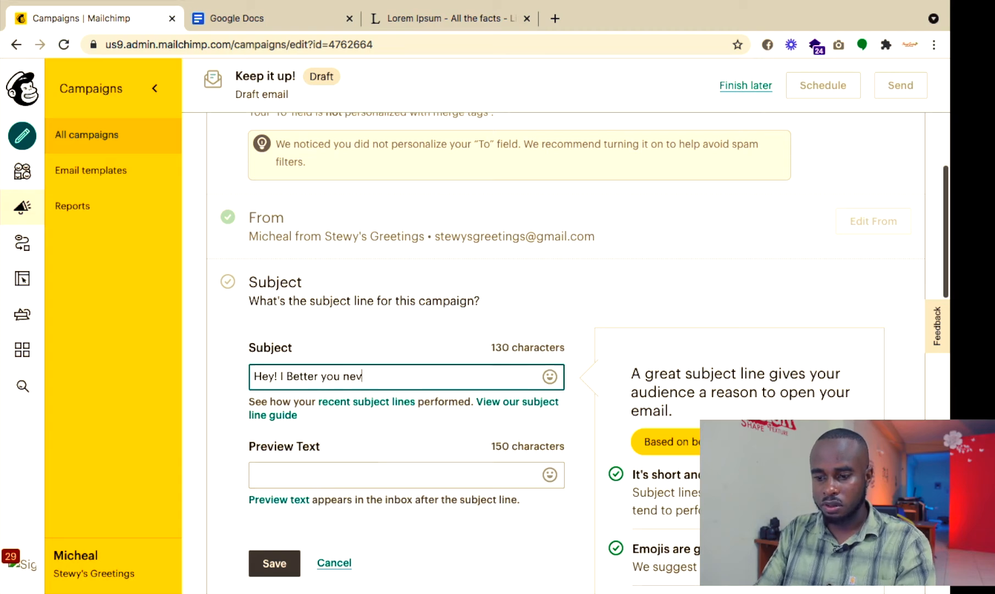
text(er kn)
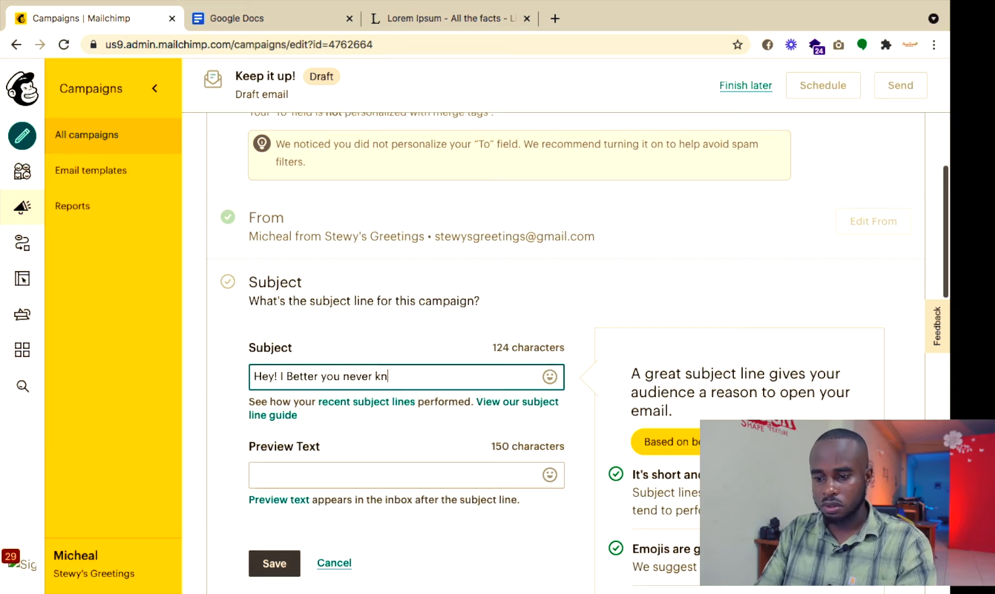
text(ew this)
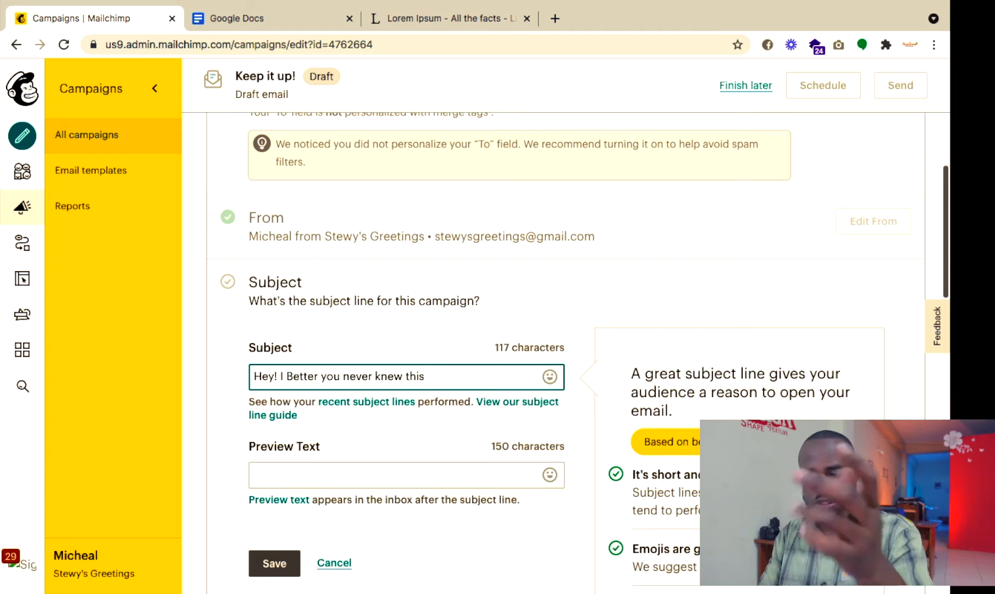
text(!)
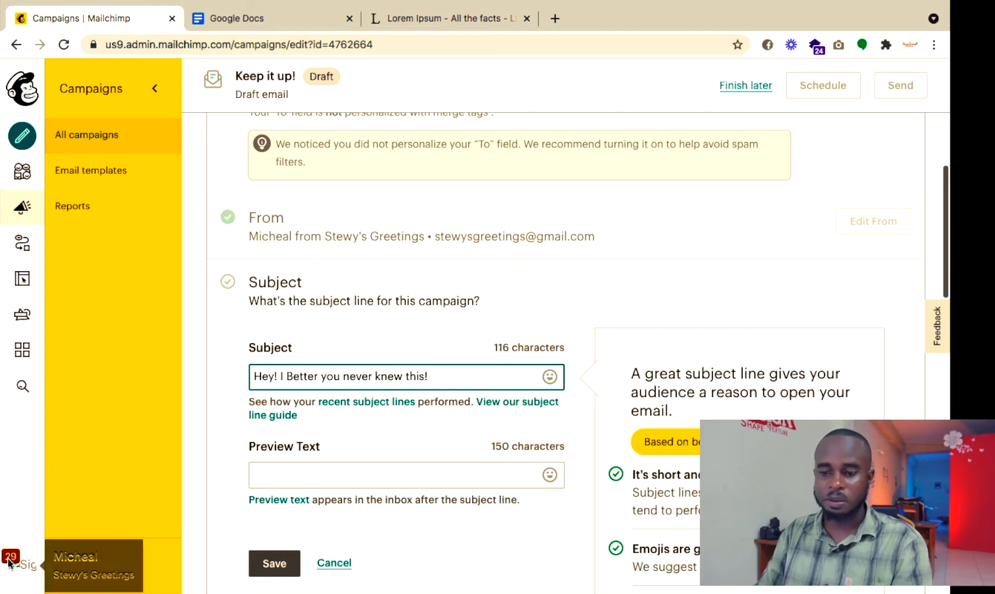
Set the preview text to "Hey I want to show you something really cool today. You wont regret it." and save the subject details
click(304, 480)
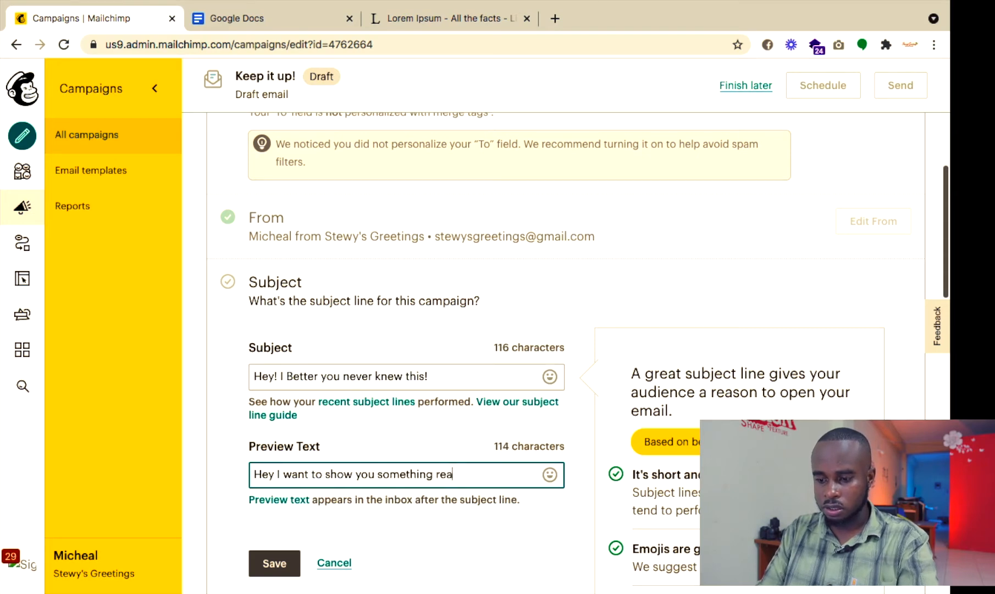
text(ool today)
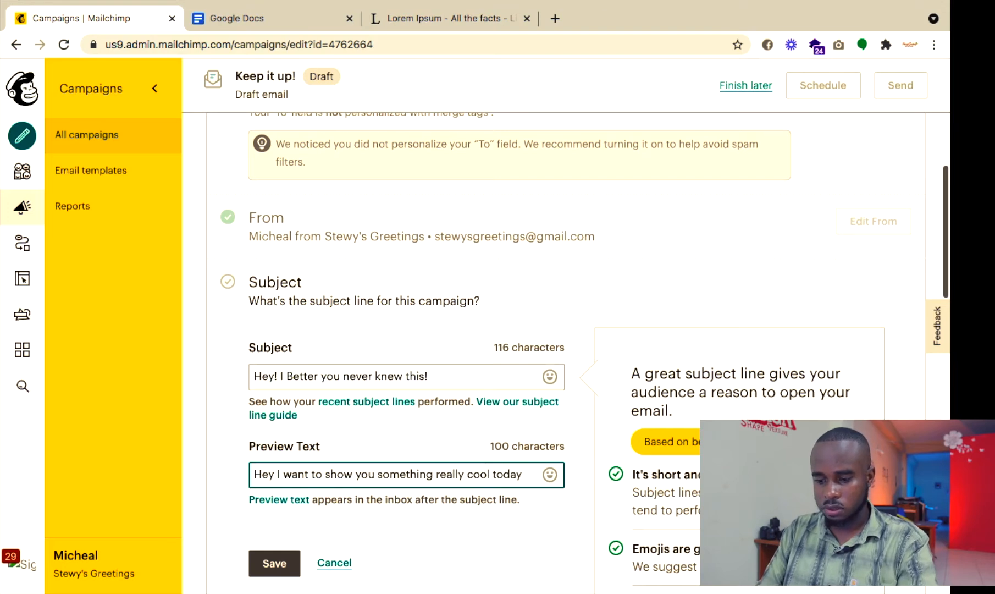
text(. You w)
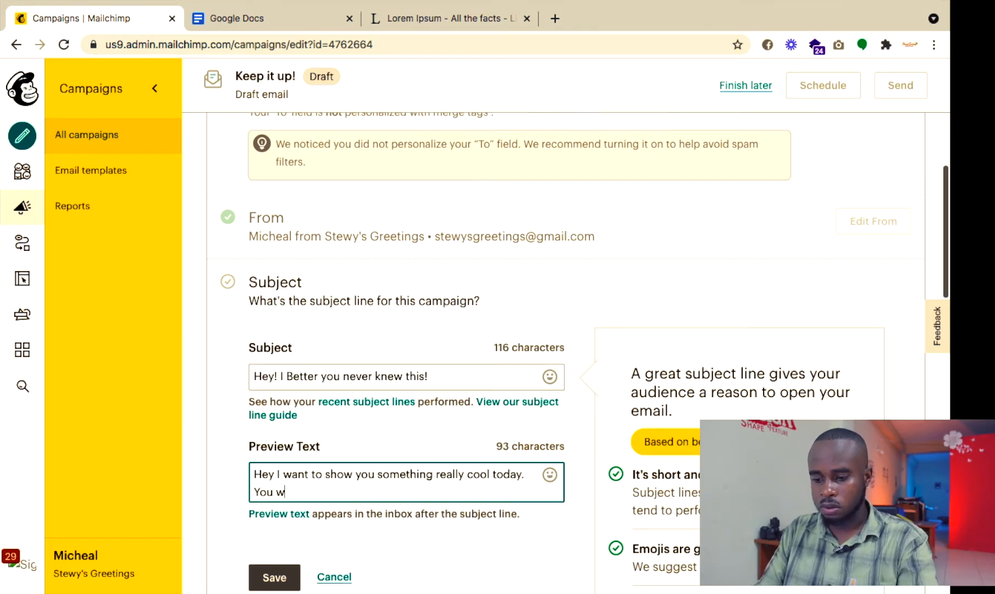
text(ont regre)
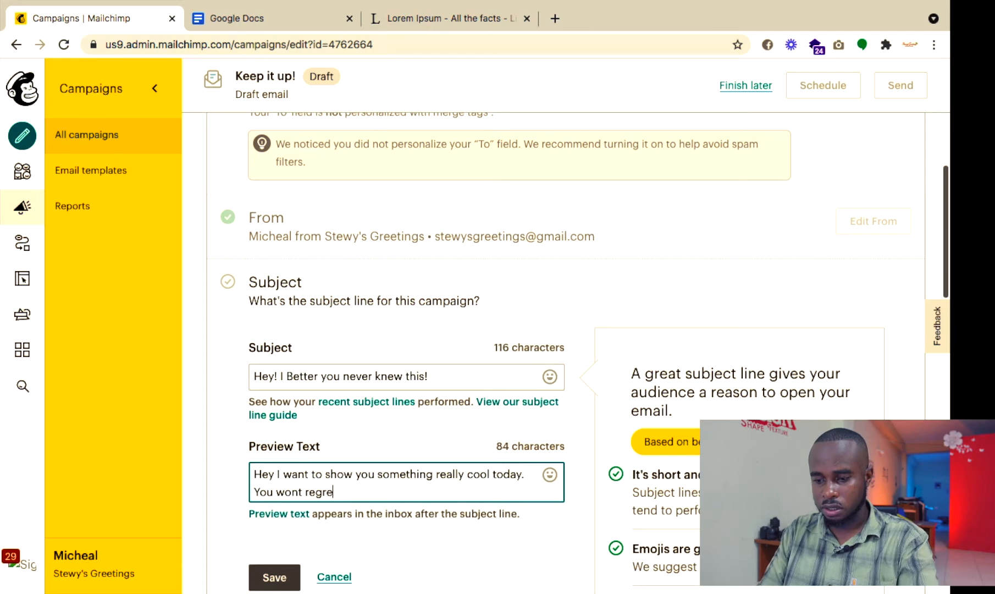
text(t it.)
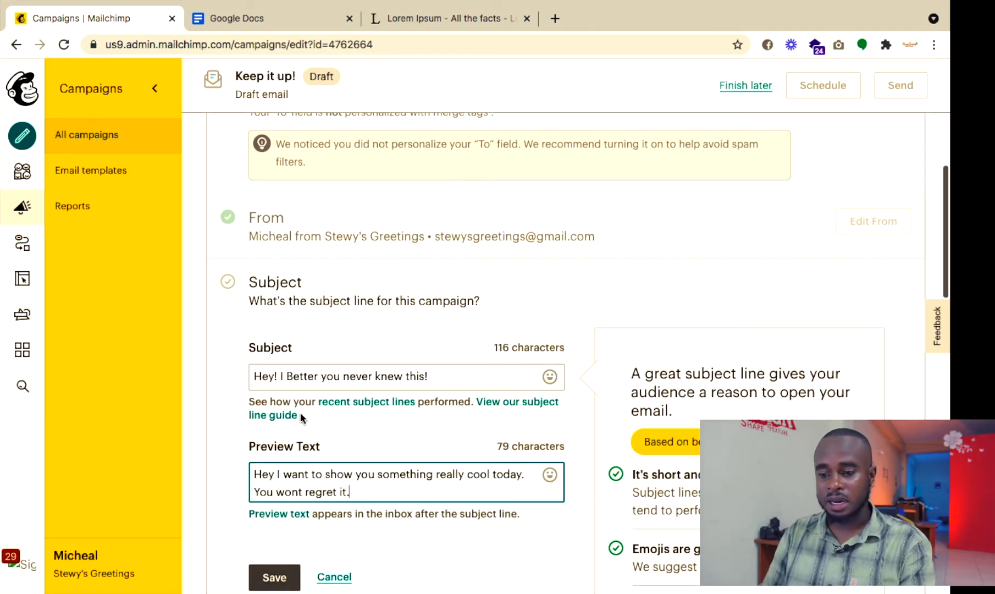
click(279, 578)
Start designing the campaign's email content and look through the Featured and Basic template layouts
scroll(366, 462, down, 1)
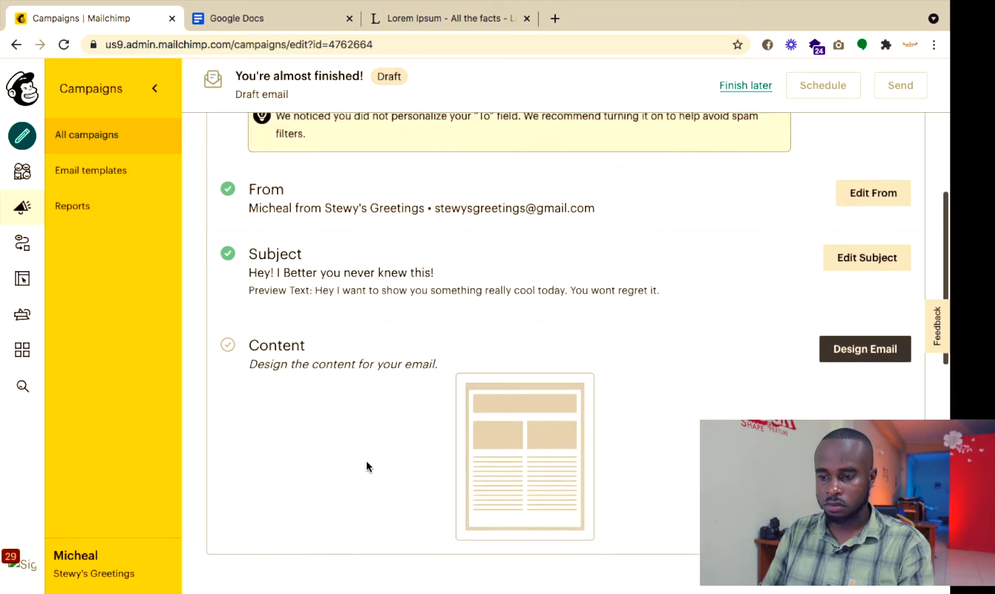
scroll(367, 465, down, 2)
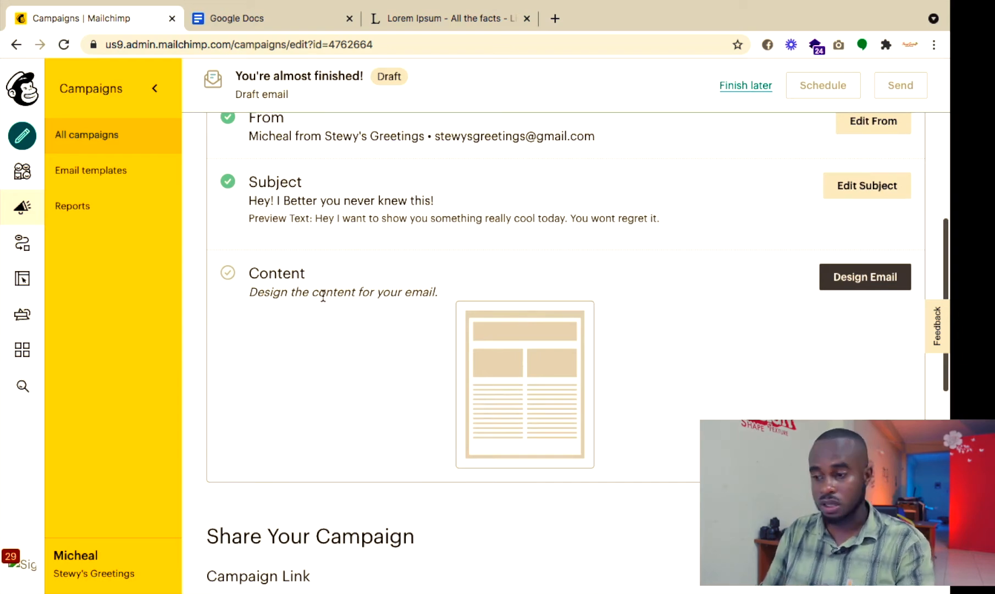
click(866, 283)
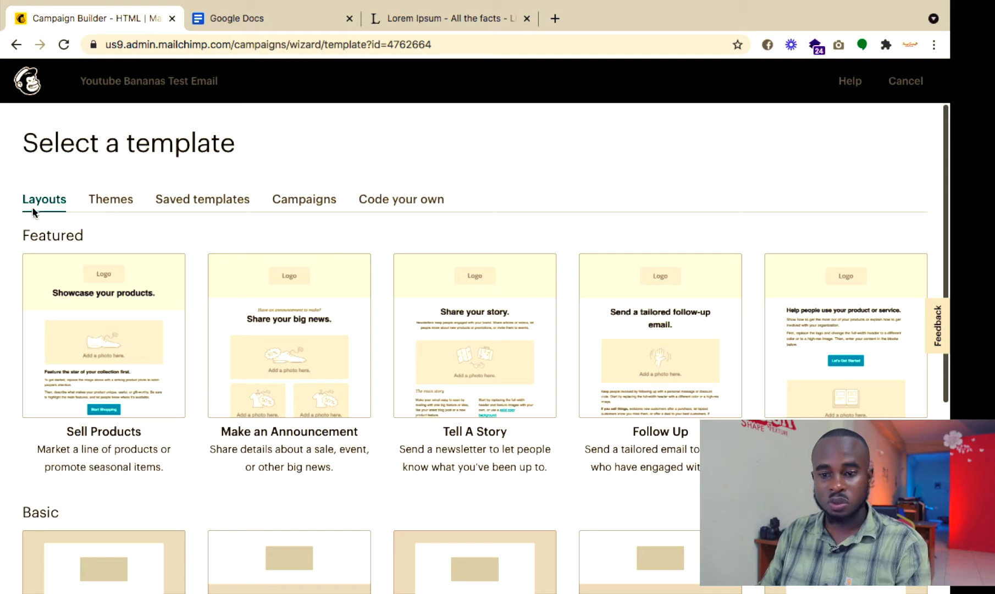
scroll(239, 477, down, 5)
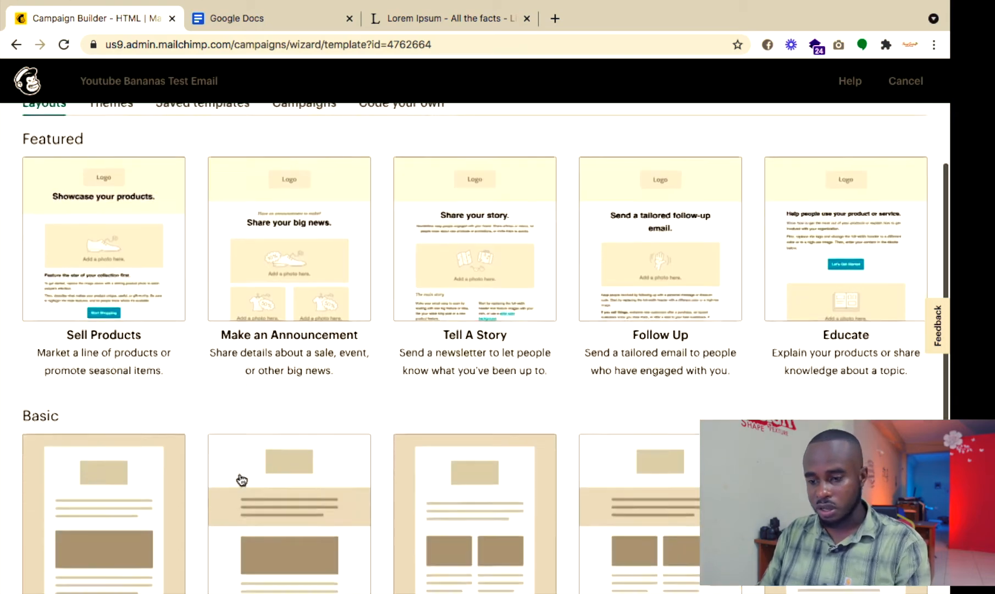
scroll(140, 476, down, 5)
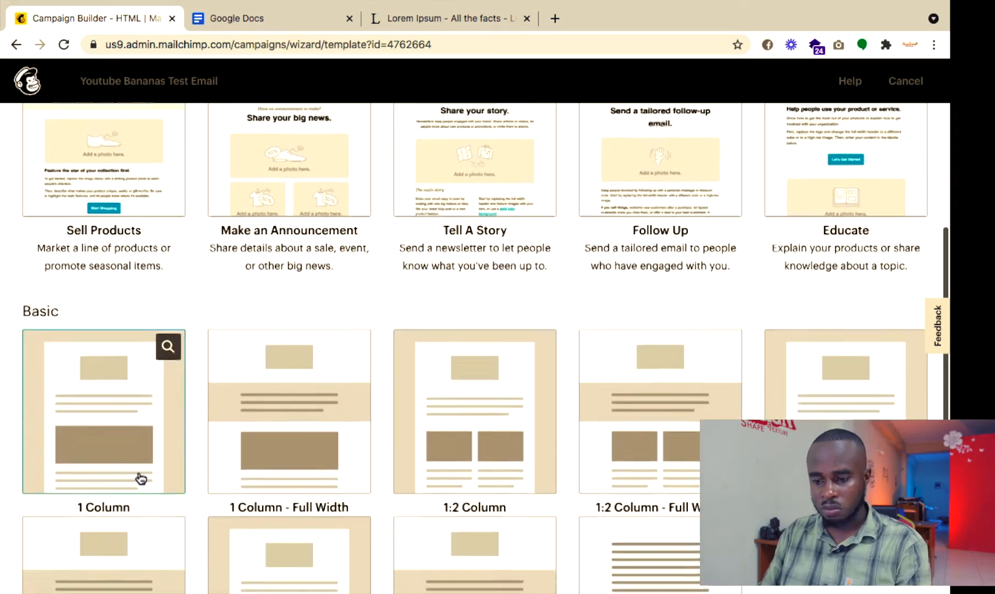
scroll(120, 420, up, 10)
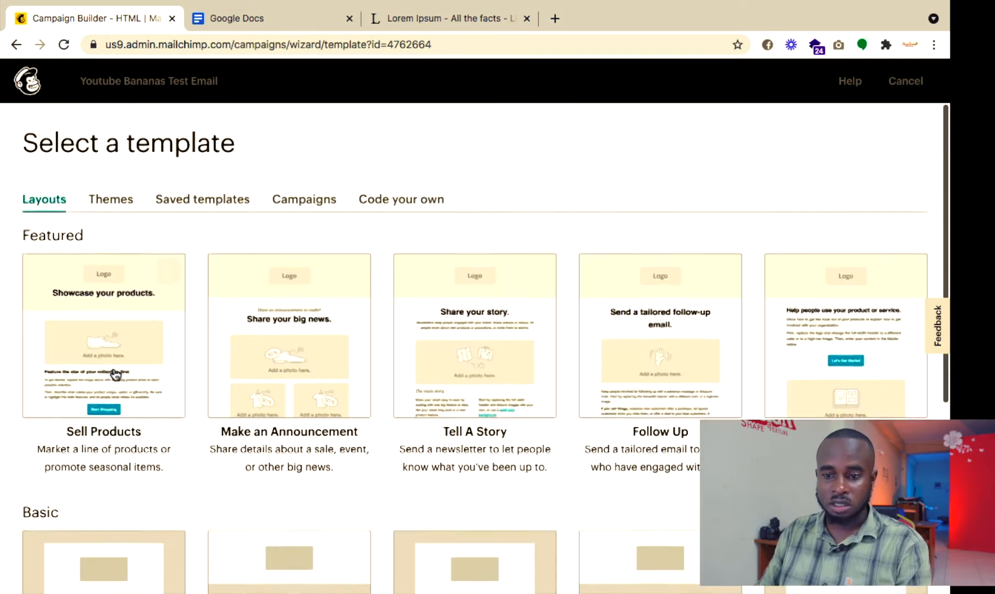
Look through the template themes by category, the saved templates and the recently sent campaigns
click(109, 203)
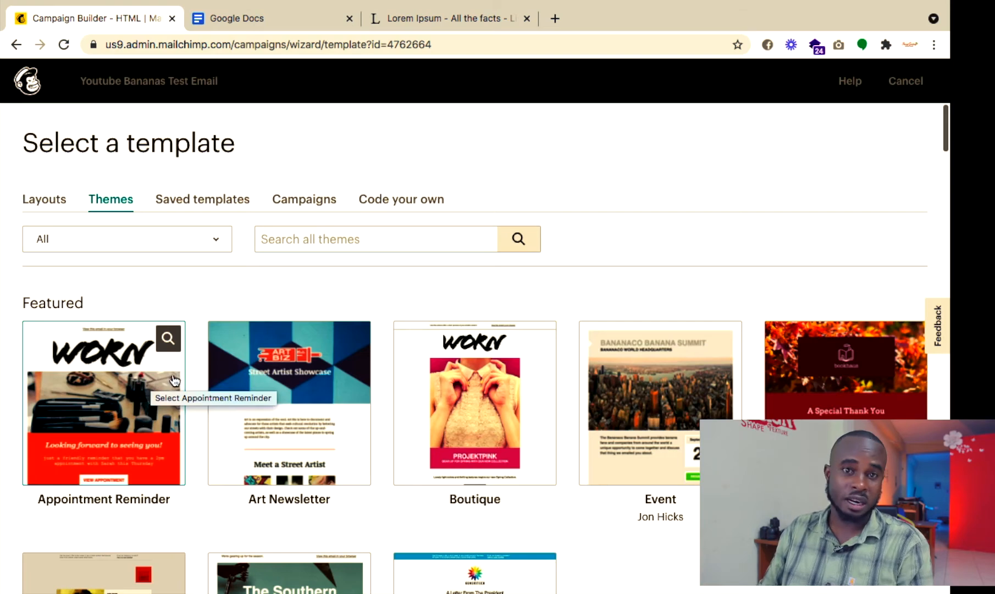
scroll(123, 412, down, 1)
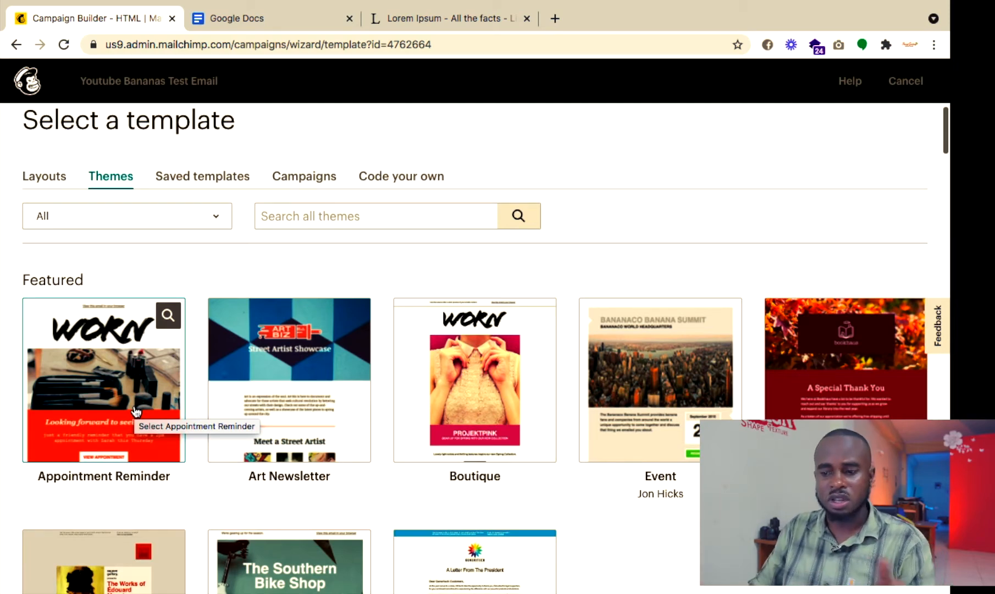
scroll(222, 455, down, 12)
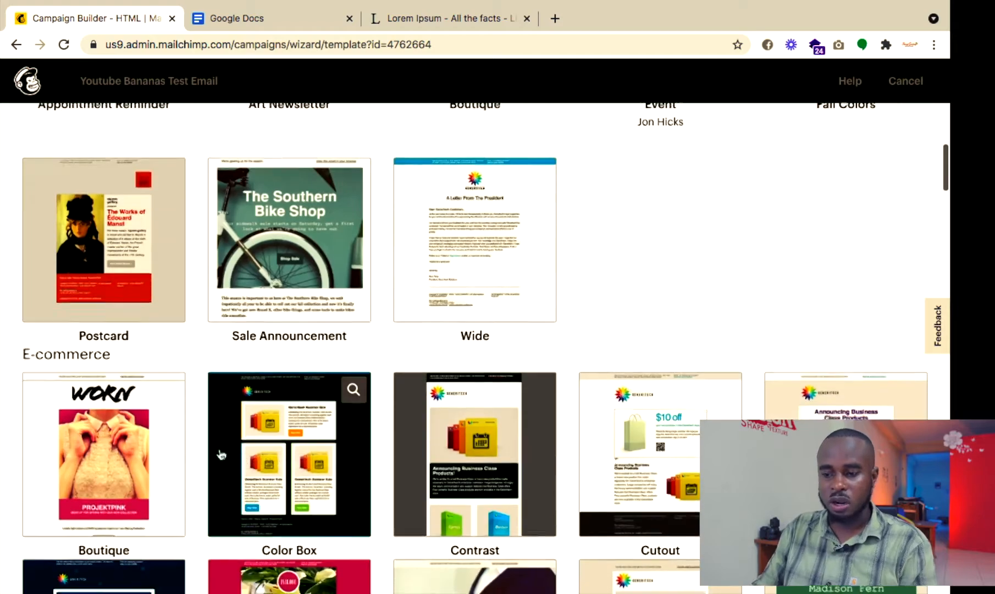
scroll(220, 454, down, 20)
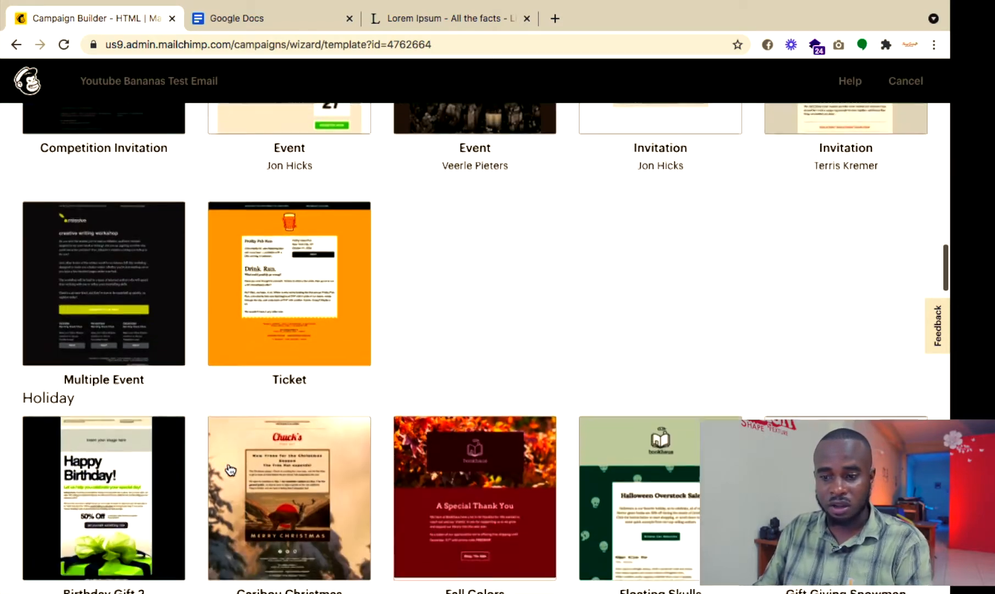
scroll(228, 471, down, 3)
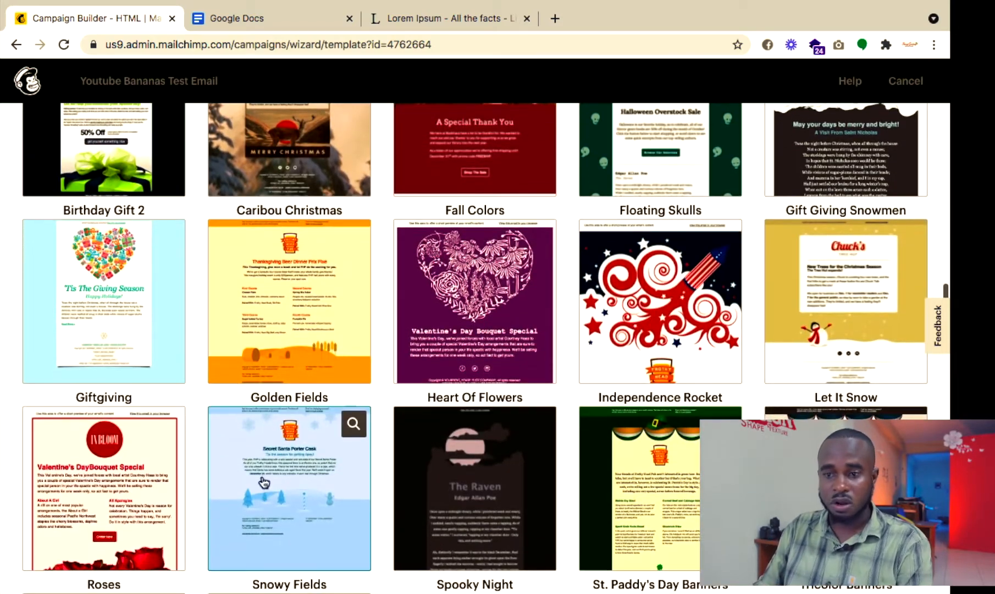
scroll(258, 482, up, 15)
scroll(262, 485, up, 10)
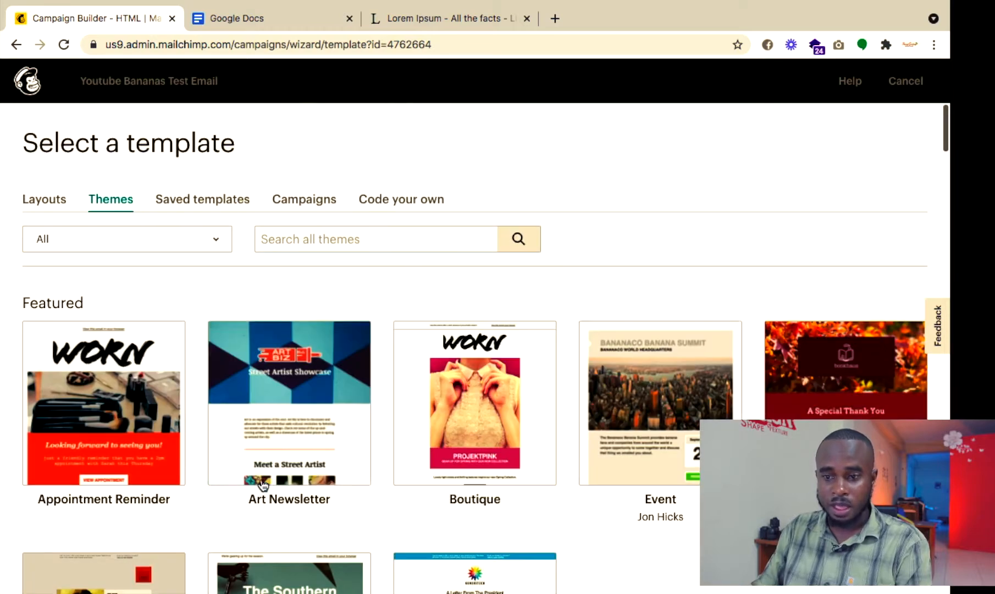
click(191, 206)
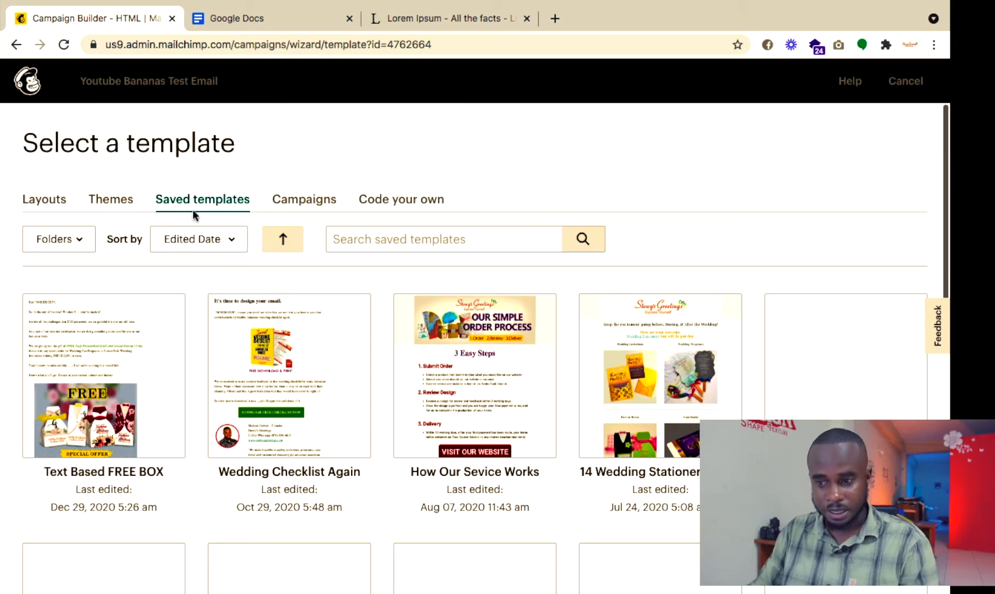
click(308, 209)
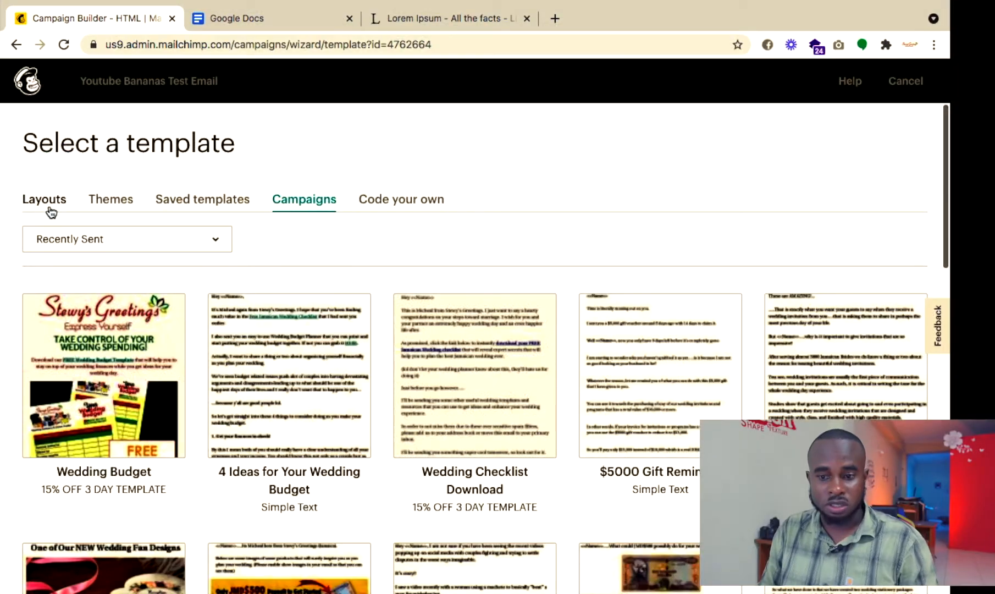
Choose the Simple Text template from the Basic layouts for the email
click(50, 204)
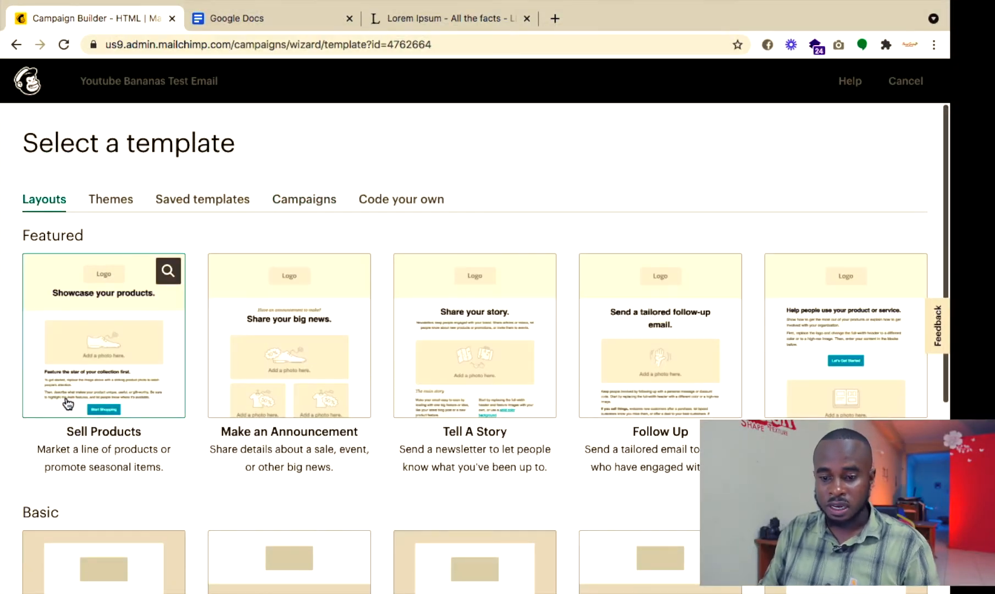
scroll(173, 474, down, 3)
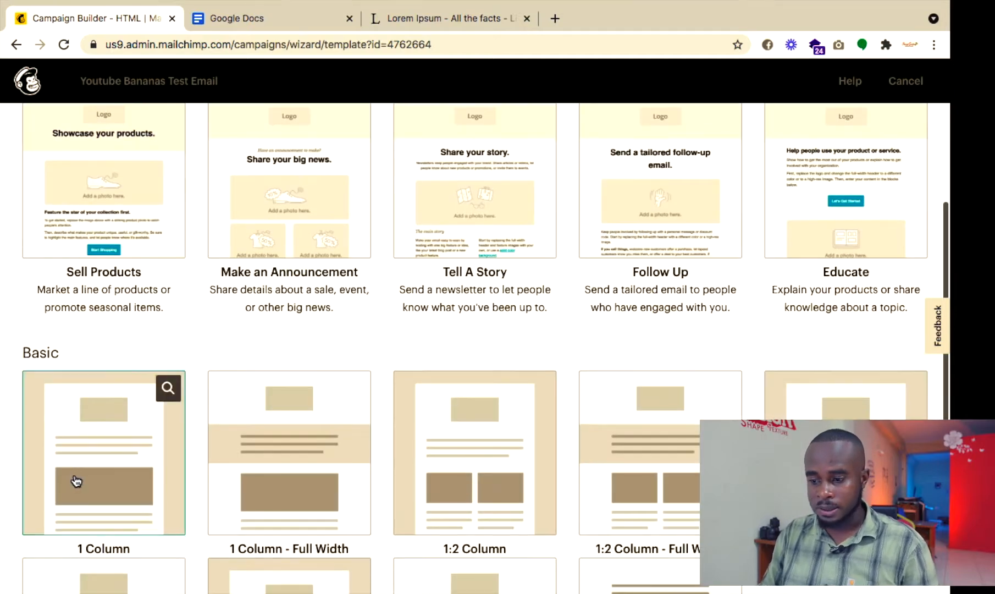
scroll(77, 480, down, 3)
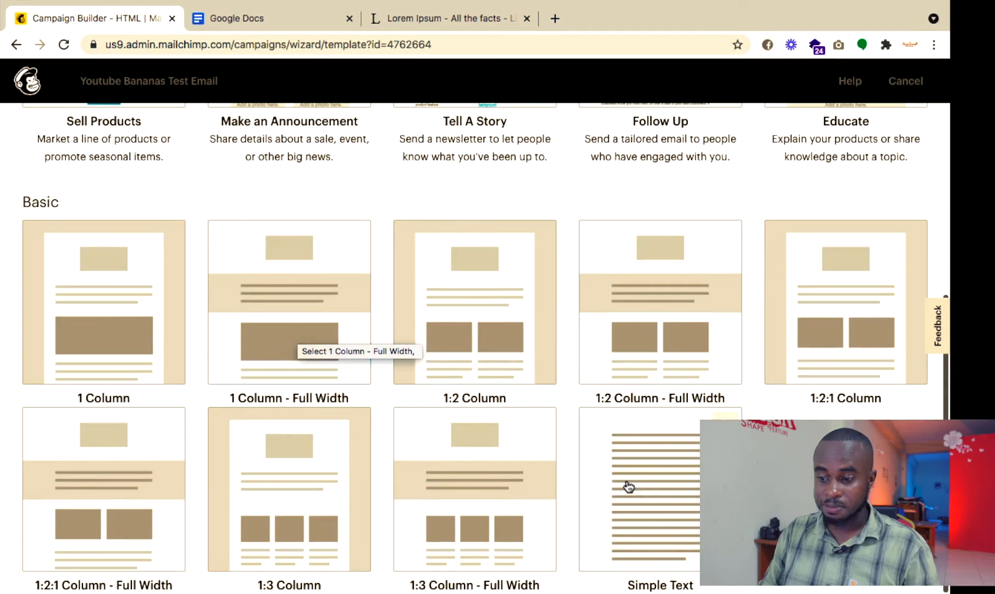
click(650, 492)
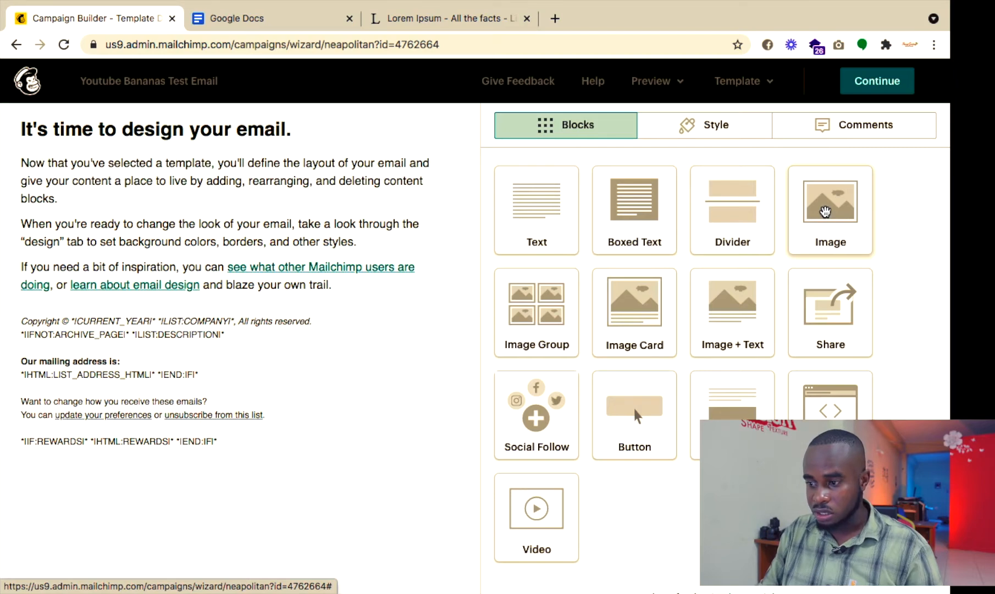
Delete the placeholder body text block below the heading and confirm the deletion
mouse_move(826, 213)
mouse_down()
mouse_move(806, 213)
mouse_move(816, 214)
mouse_up()
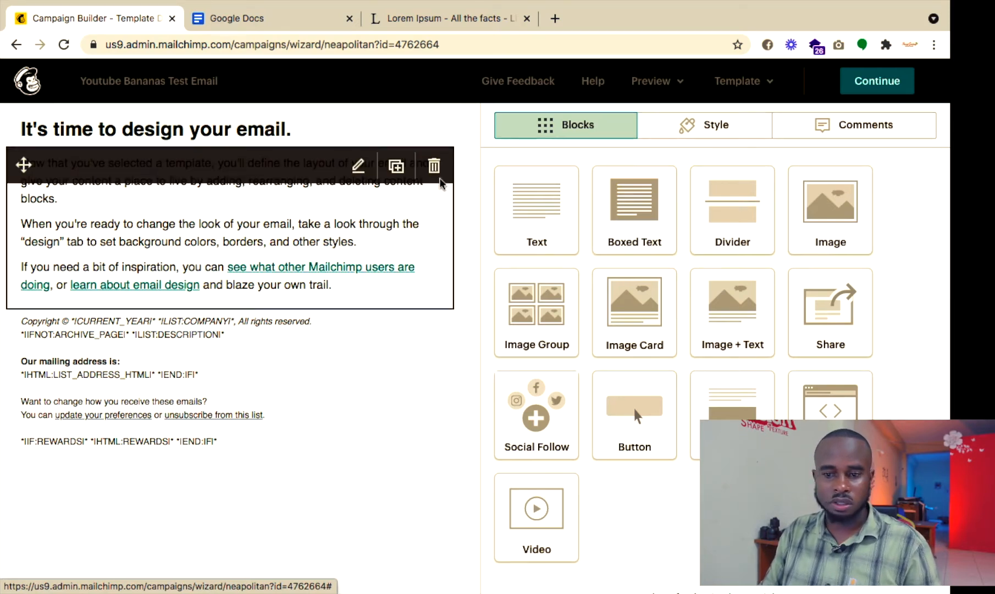
click(442, 167)
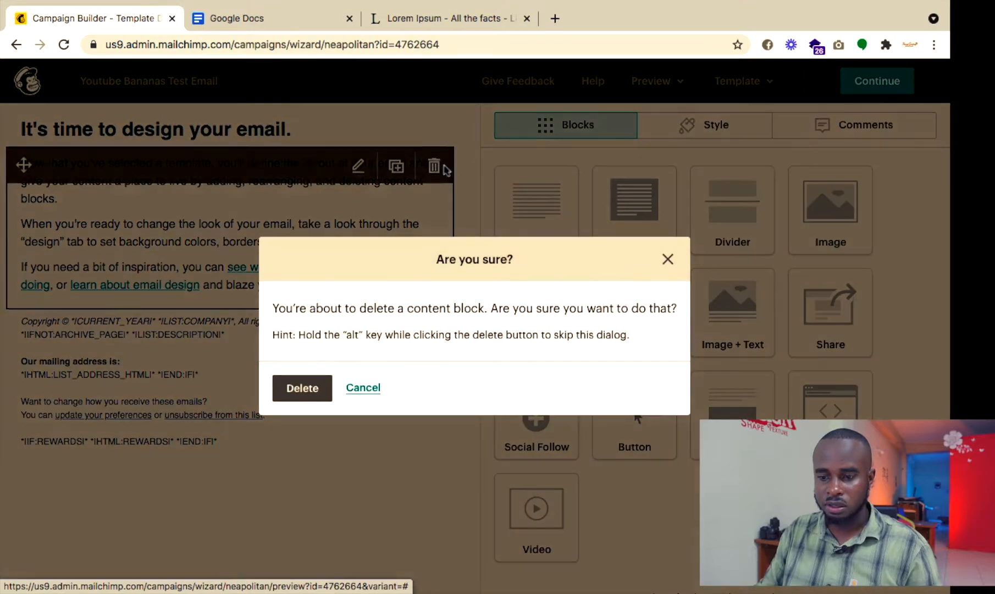
click(302, 387)
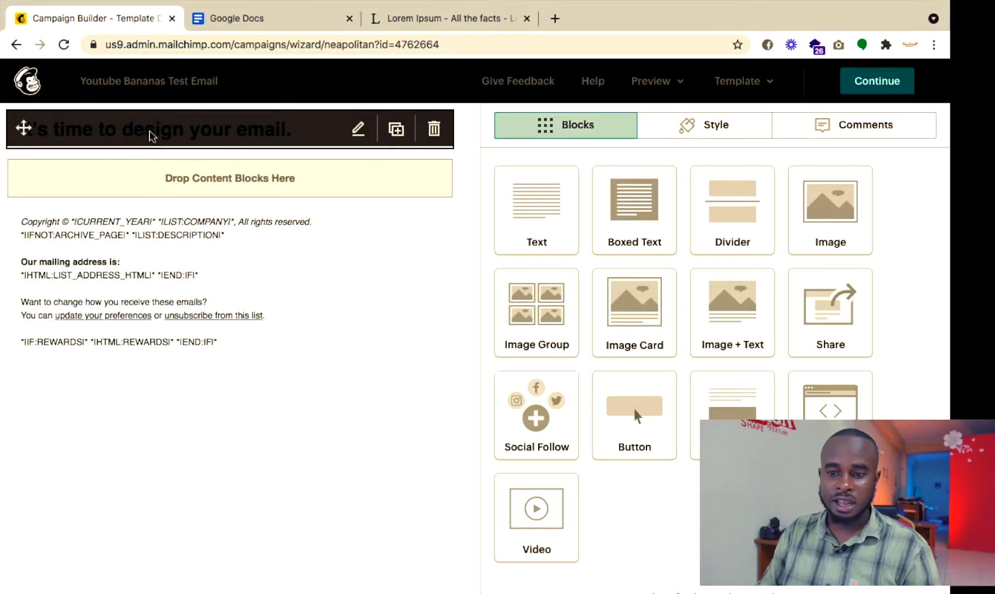
Delete the "It's time to design your email." heading block from the email and confirm the deletion
click(130, 141)
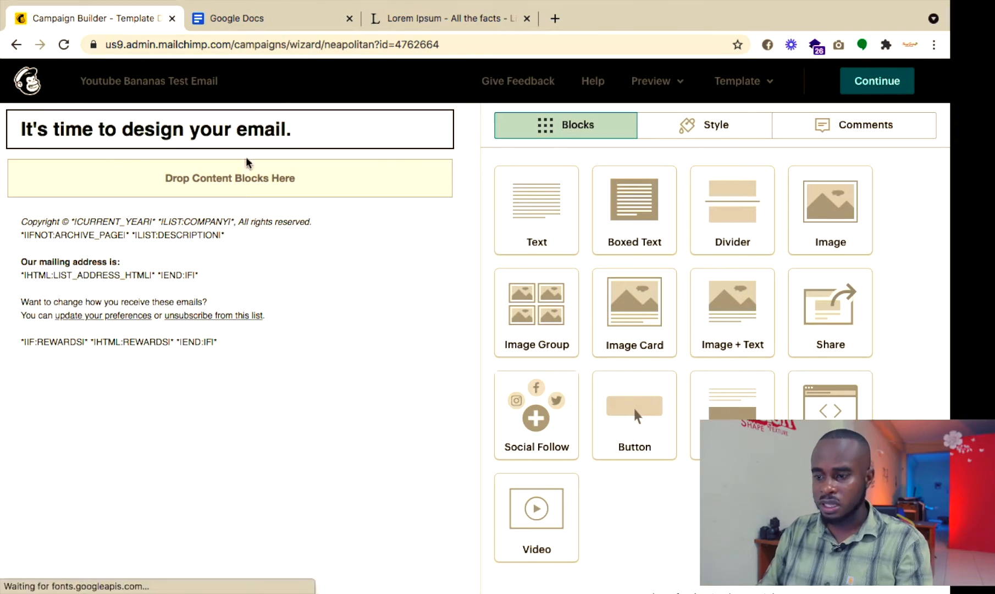
drag(755, 293, 397, 267)
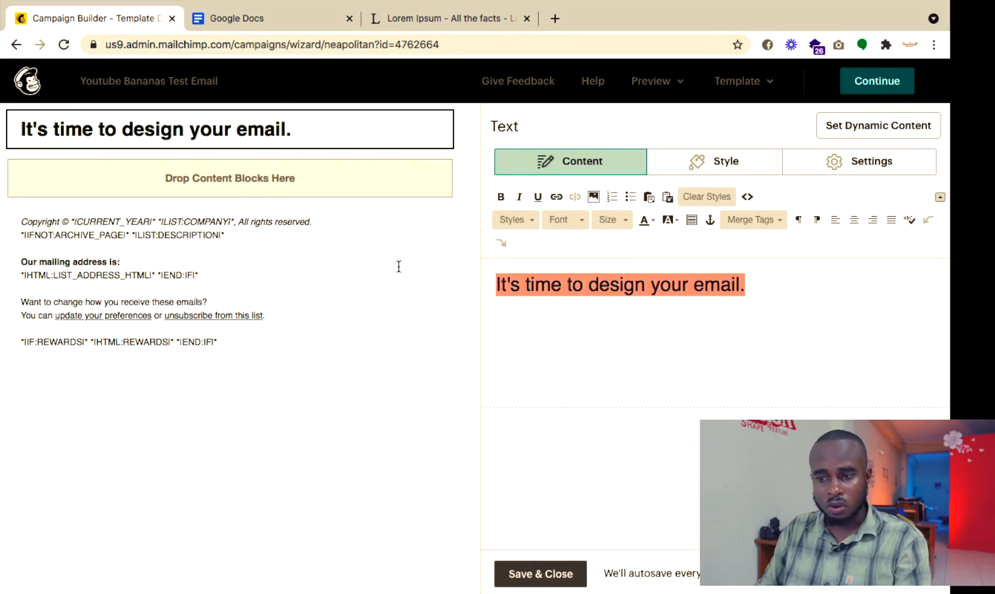
click(439, 130)
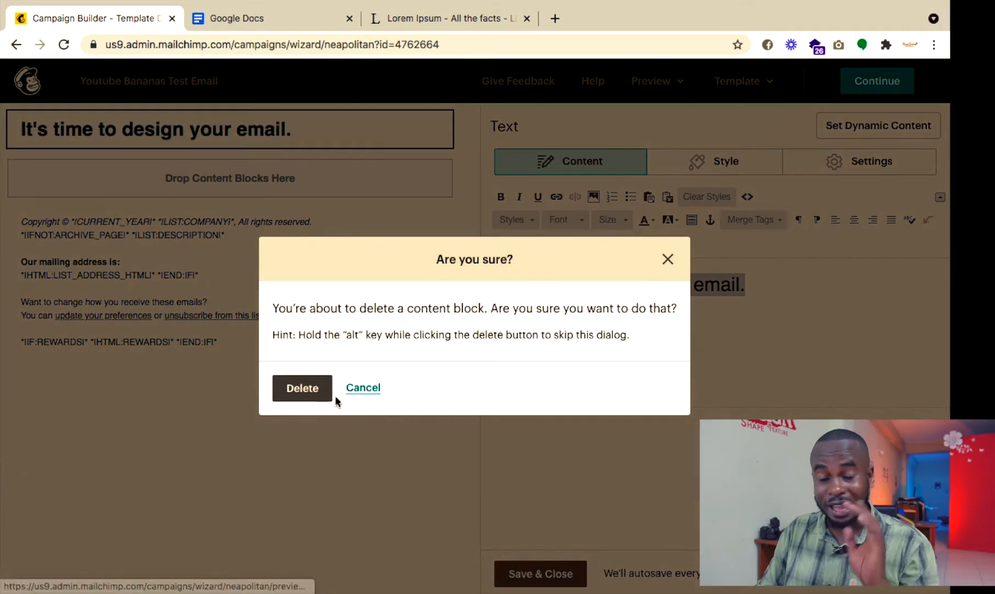
click(303, 388)
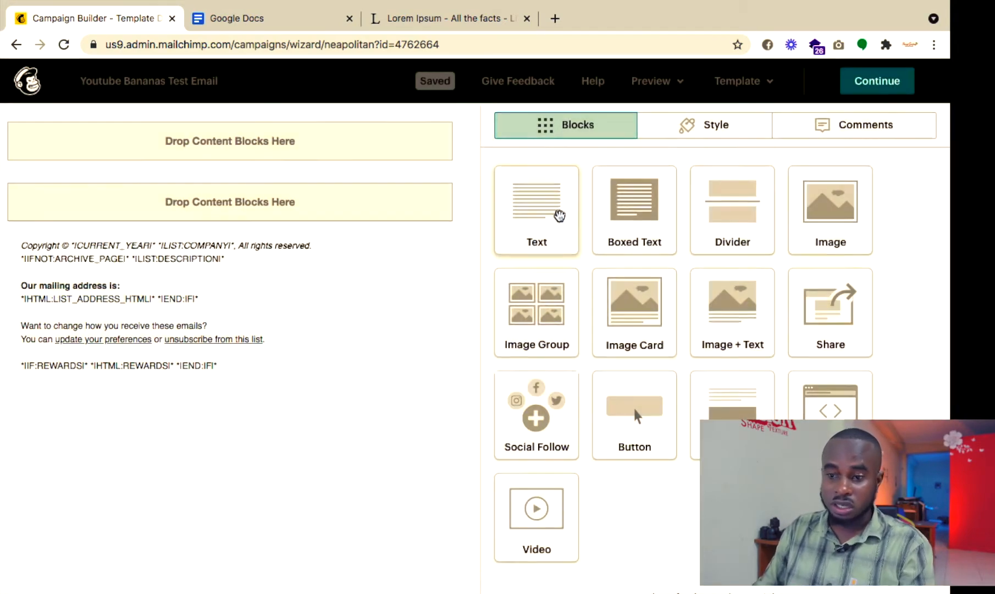
Add a Text block to the drop area directly above the footer and replace its placeholder text with "asdfasdfasdfasdfasdfas"
drag(552, 219, 122, 200)
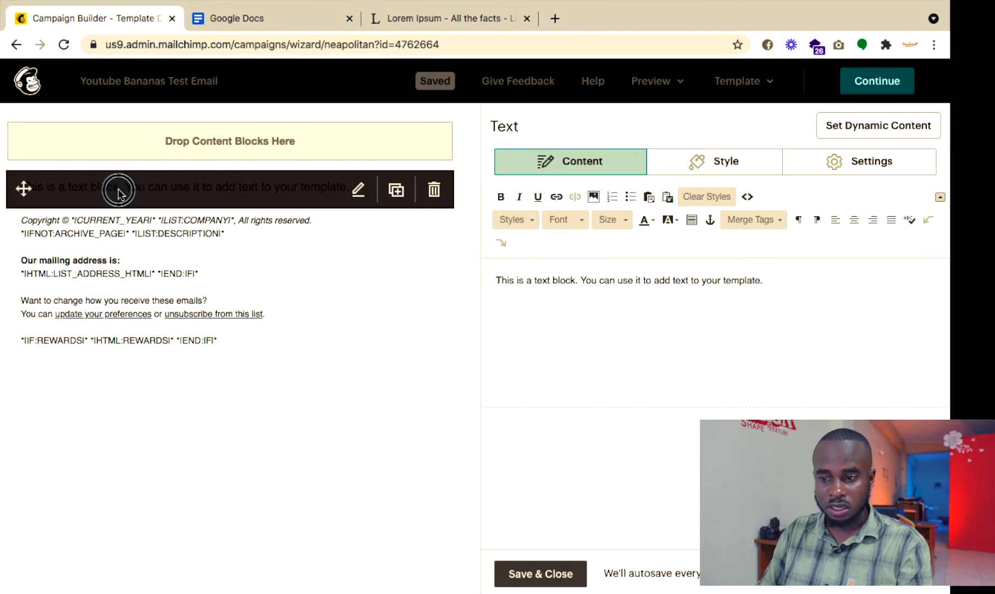
drag(764, 281, 489, 280)
text(sd)
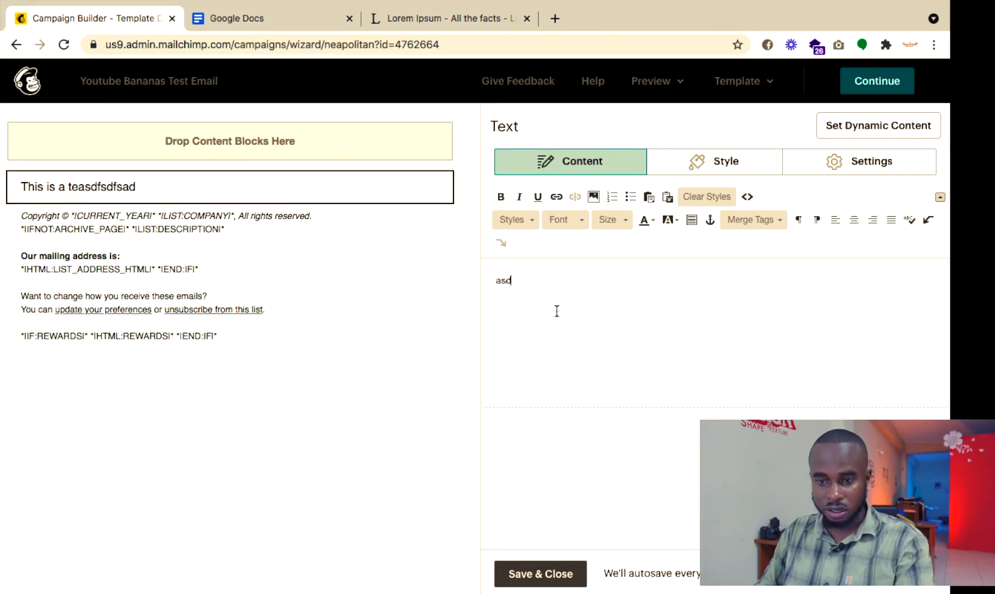
text(fasdfasdfasdfasdfas)
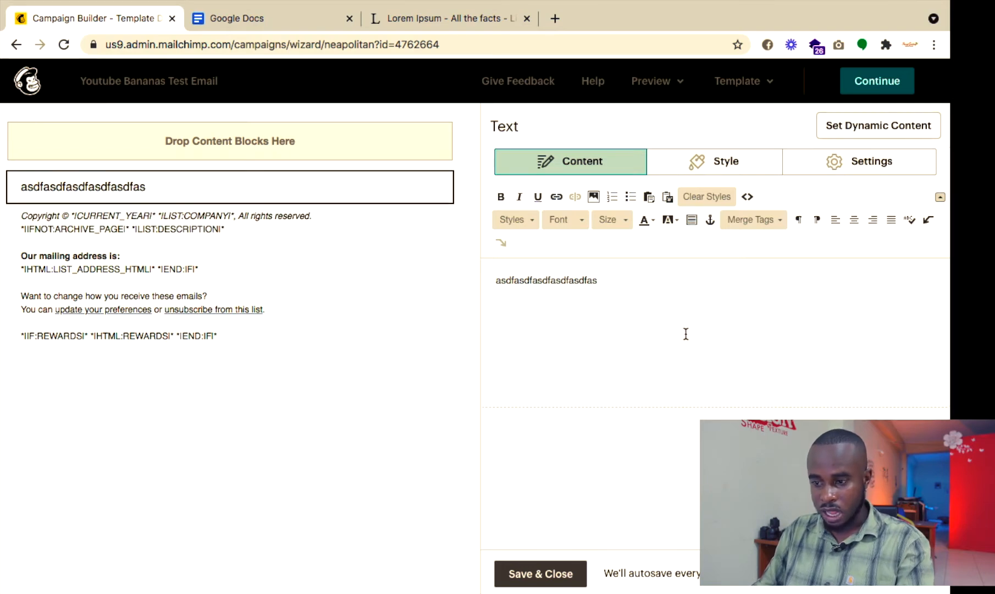